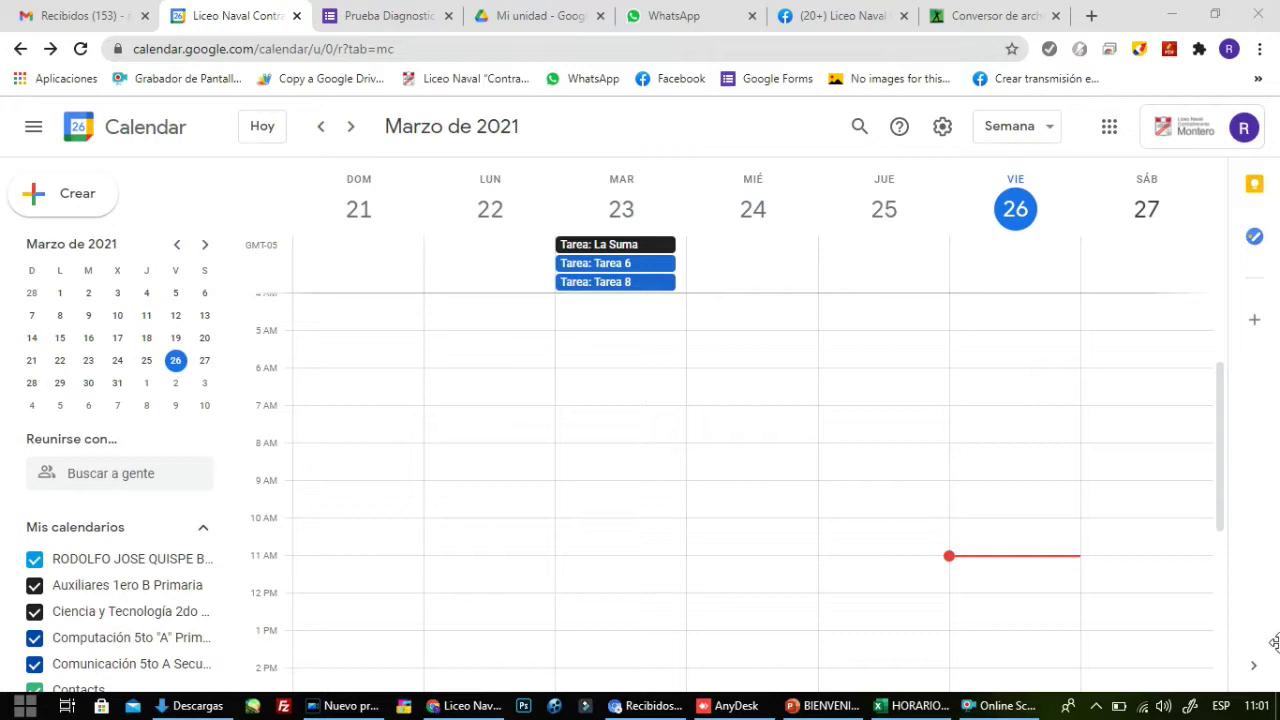
Check the 5C Monday class hours in the Excel timetable HORARIOS MATEMATICA.xlsx, and return to Google Calendar in Chrome
{"action": "left_click", "coordinate": [912, 708]}
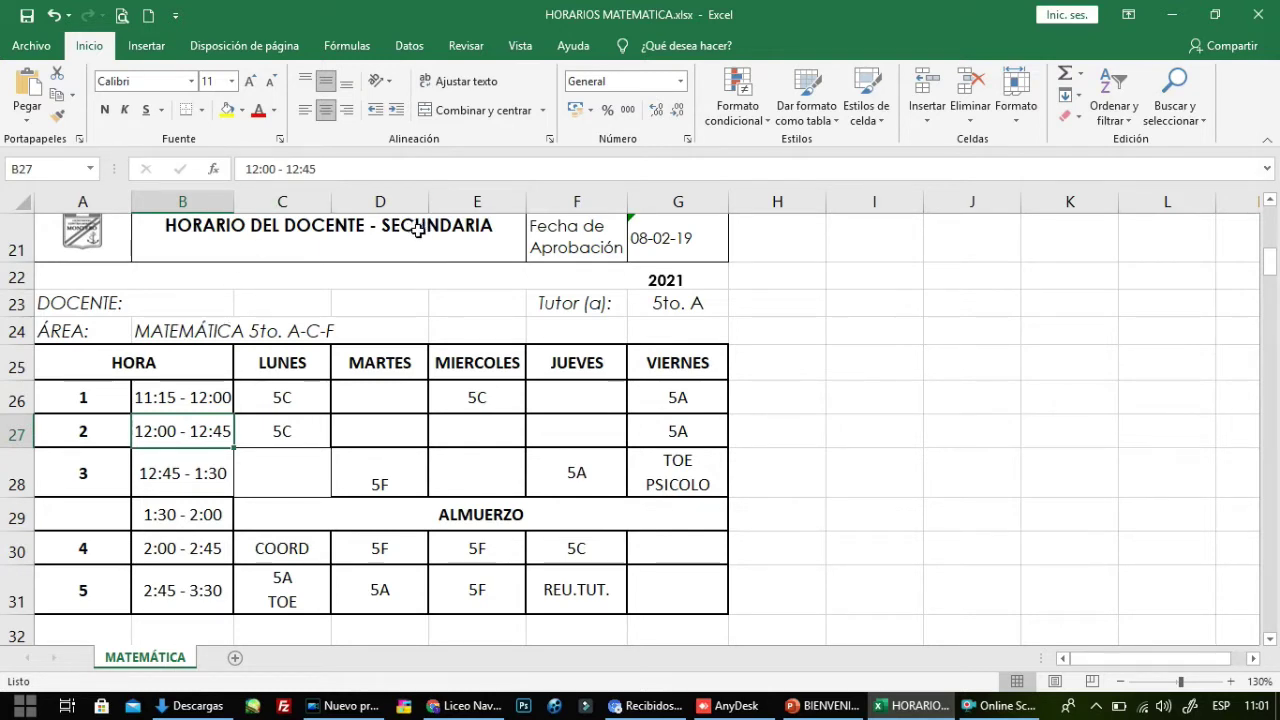
{"action": "left_click", "coordinate": [153, 396]}
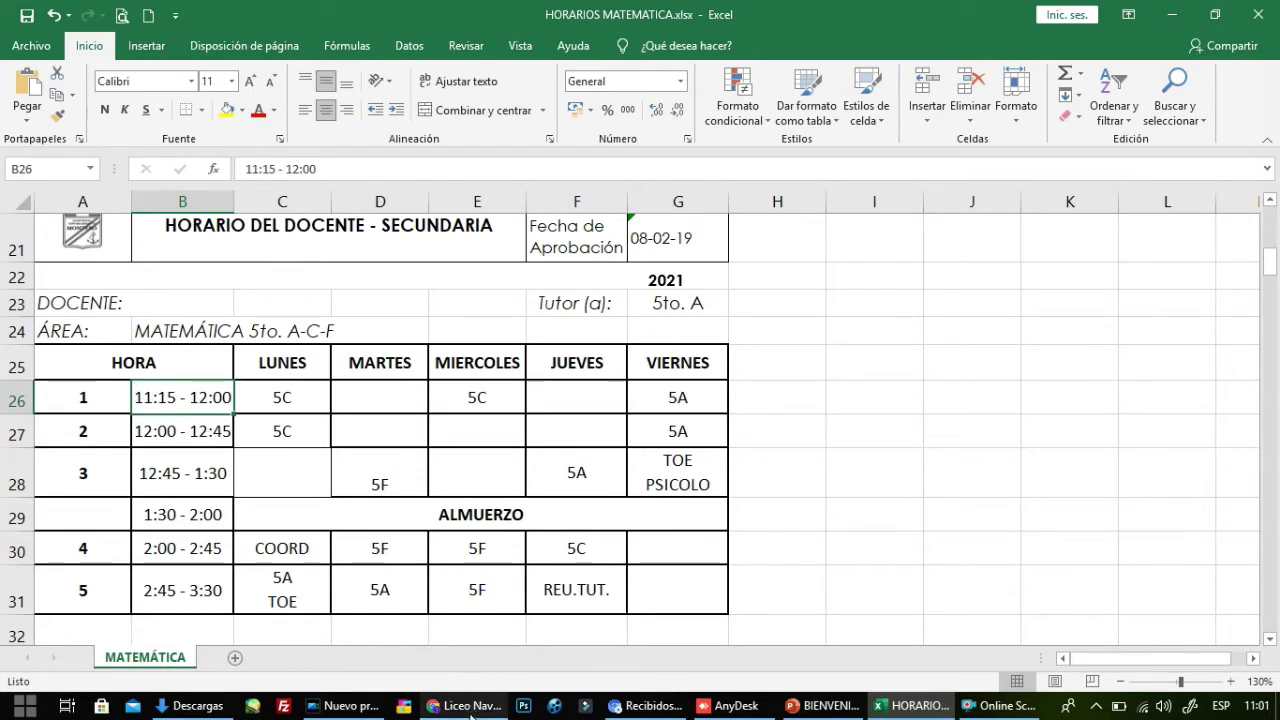
{"action": "mouse_move", "coordinate": [478, 710]}
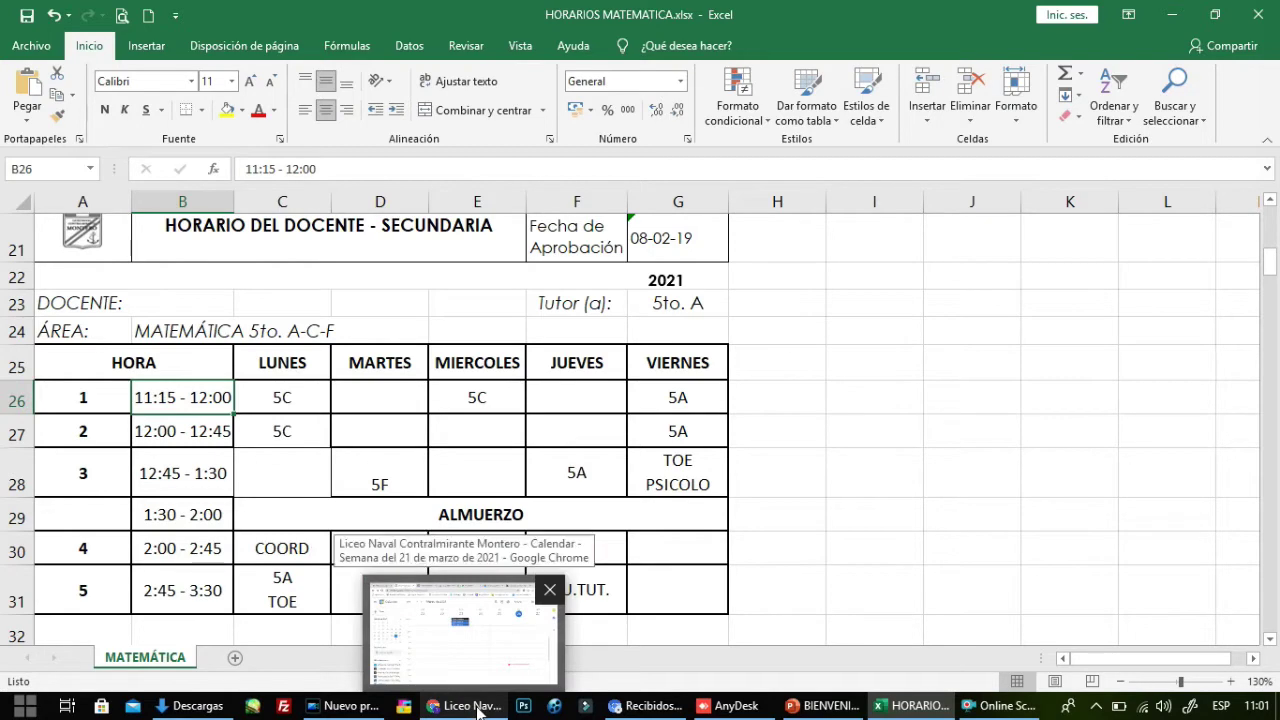
{"action": "left_click", "coordinate": [478, 708]}
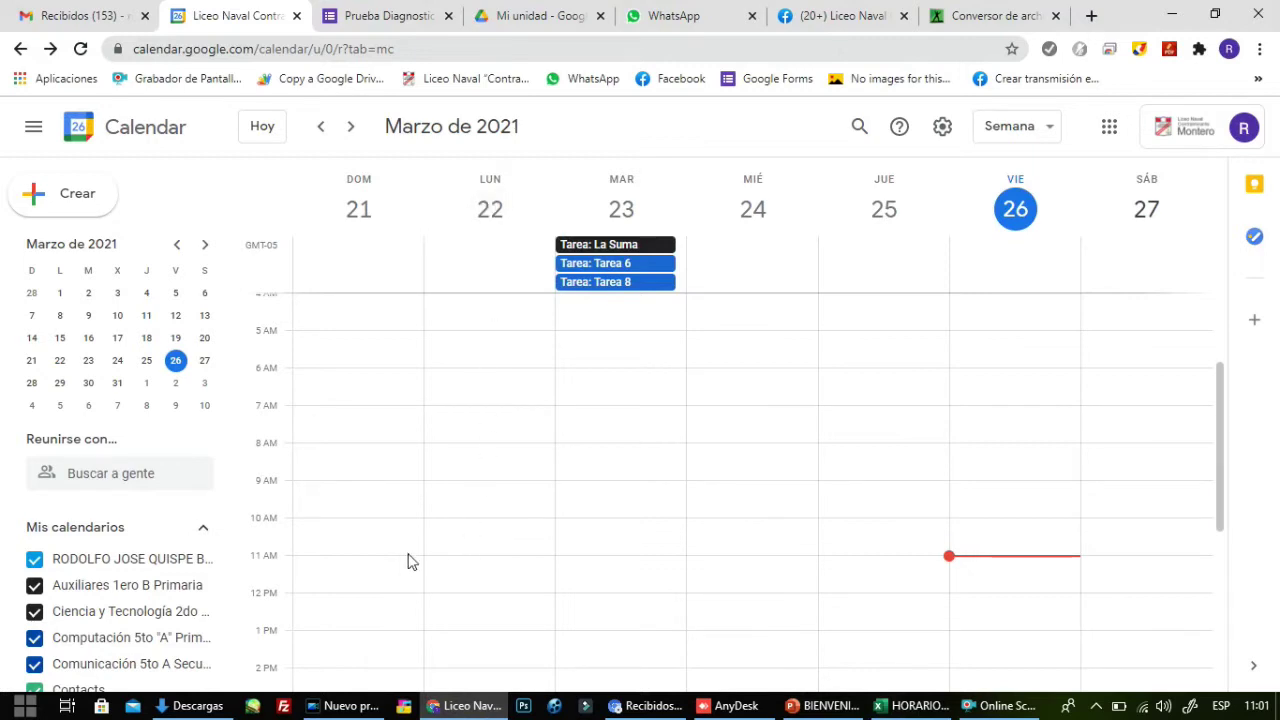
Create an event titled "MATEMATICA 5TO C" on Monday 22 March from 11:15am to 12:45pm
{"action": "left_click", "coordinate": [462, 563]}
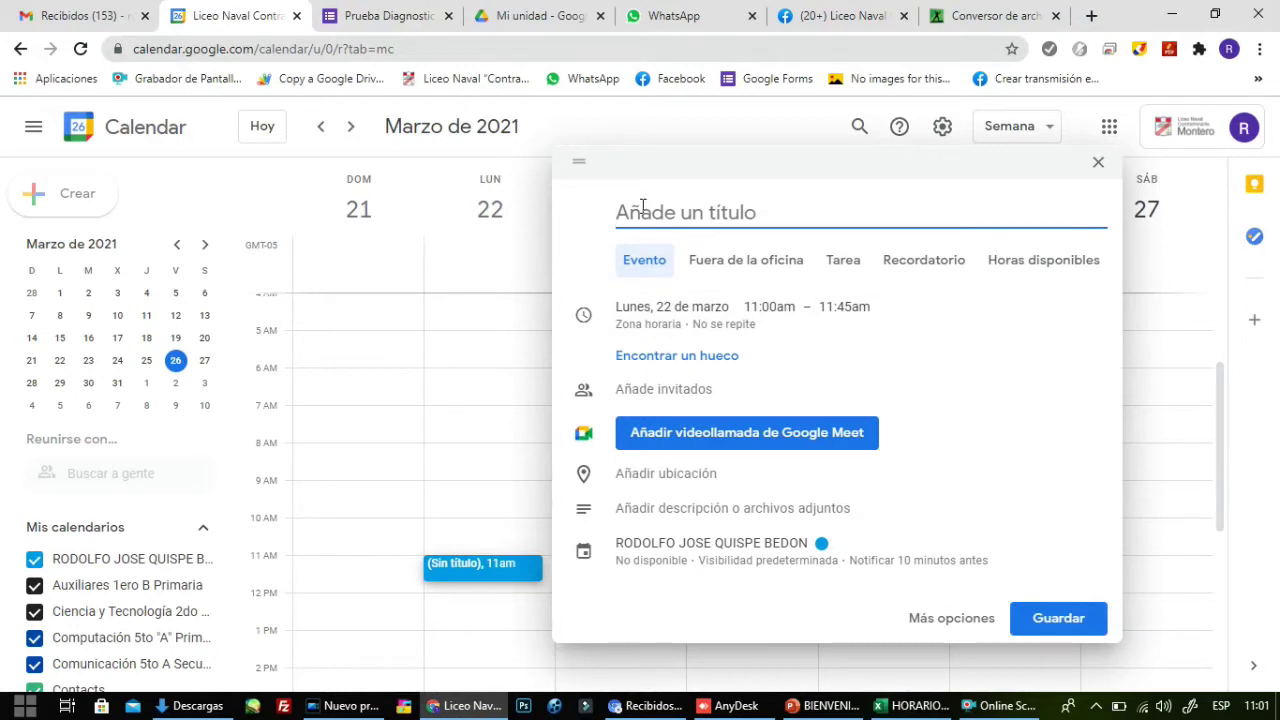
{"action": "type", "text": "MATEMATICA 5TO C"}
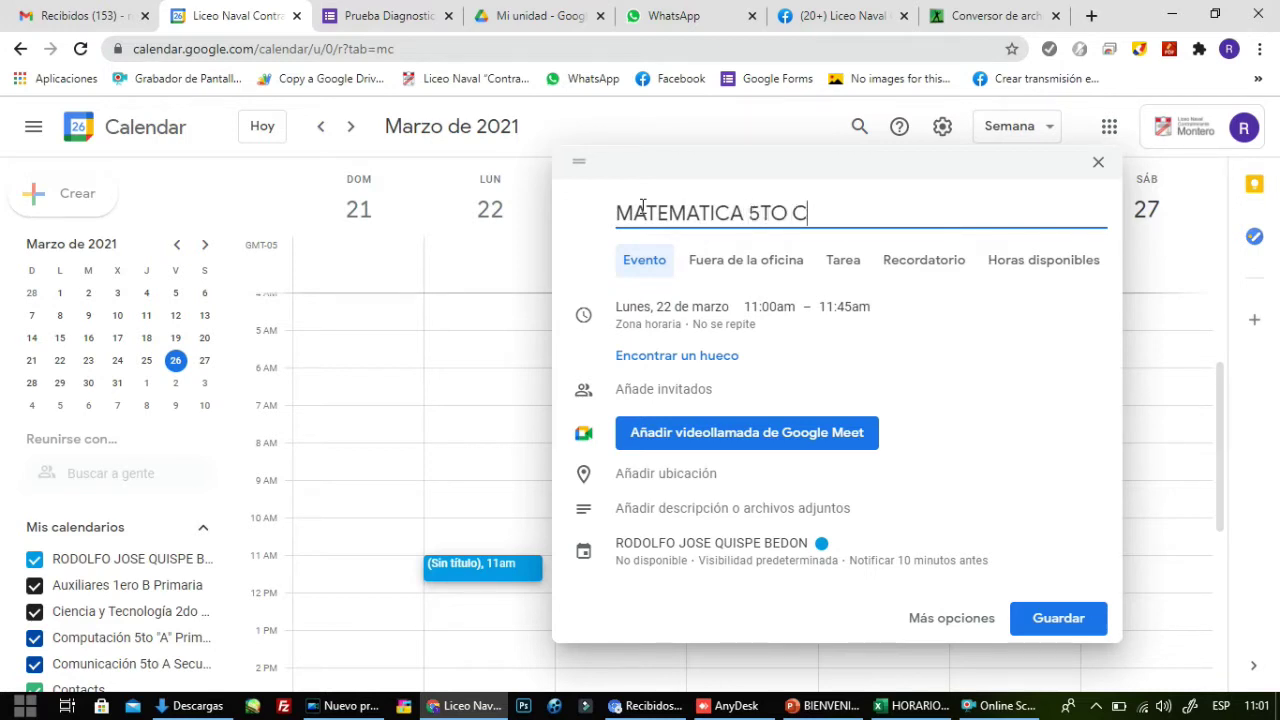
{"action": "left_click", "coordinate": [792, 310]}
{"action": "left_click", "coordinate": [776, 450]}
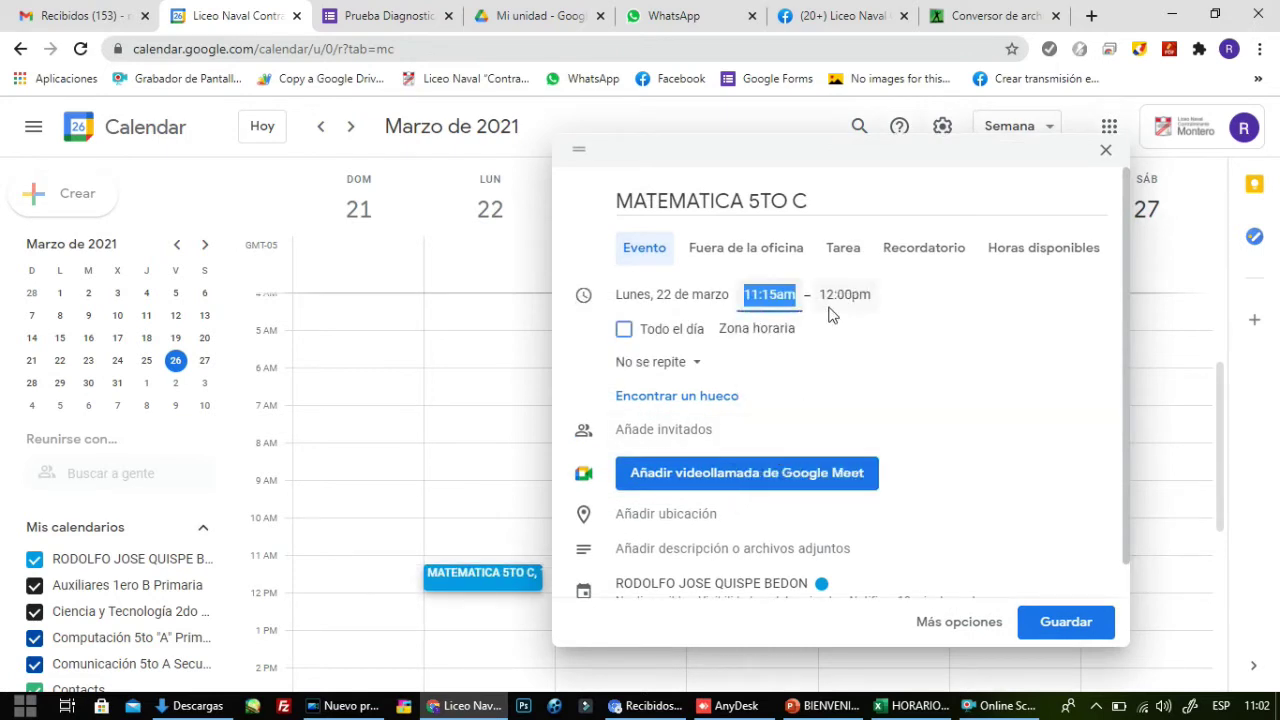
{"action": "left_click", "coordinate": [845, 295]}
{"action": "left_click", "coordinate": [889, 487]}
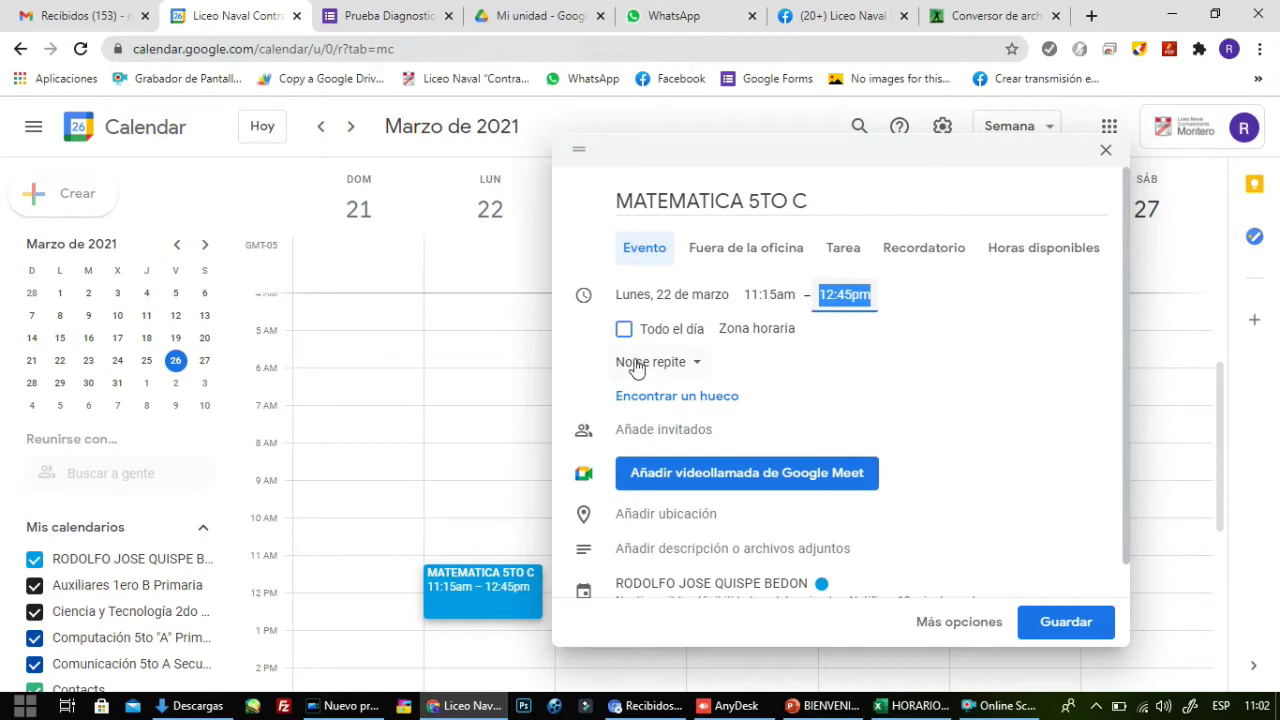
Set a custom recurrence for the event: every week on Monday, ending on 24 December 2021
{"action": "left_click", "coordinate": [695, 370]}
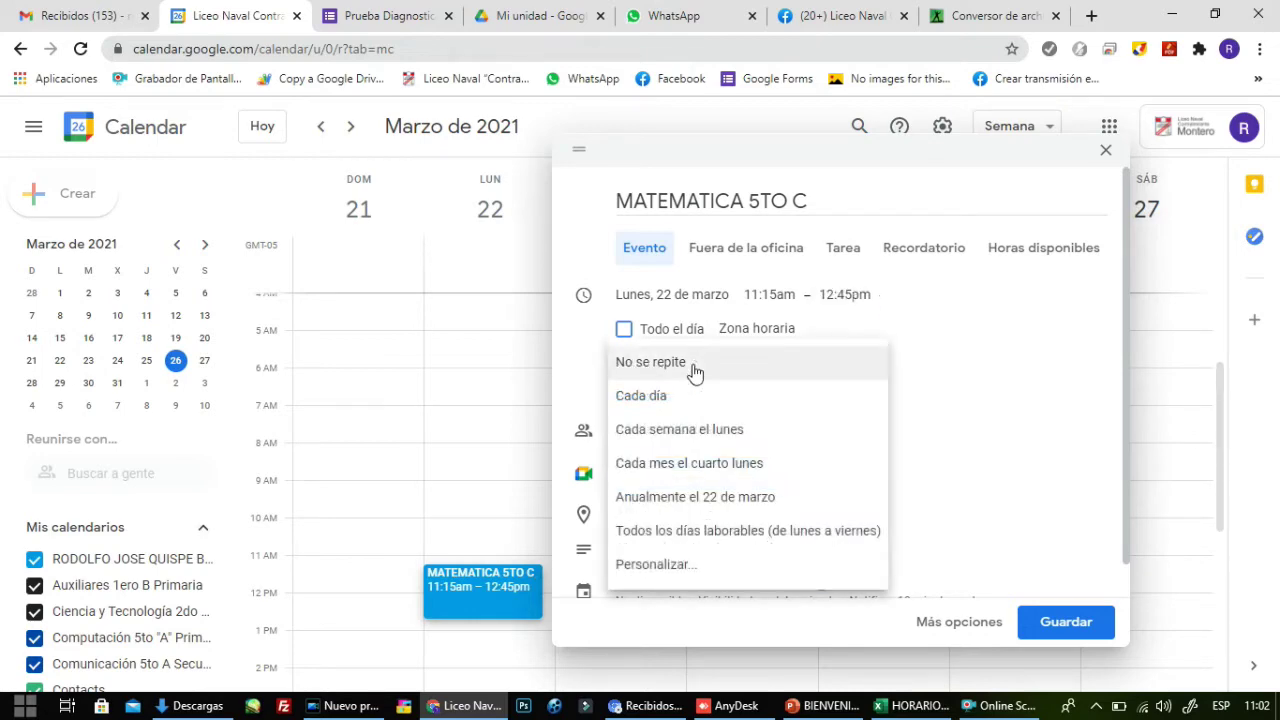
{"action": "left_click", "coordinate": [654, 565]}
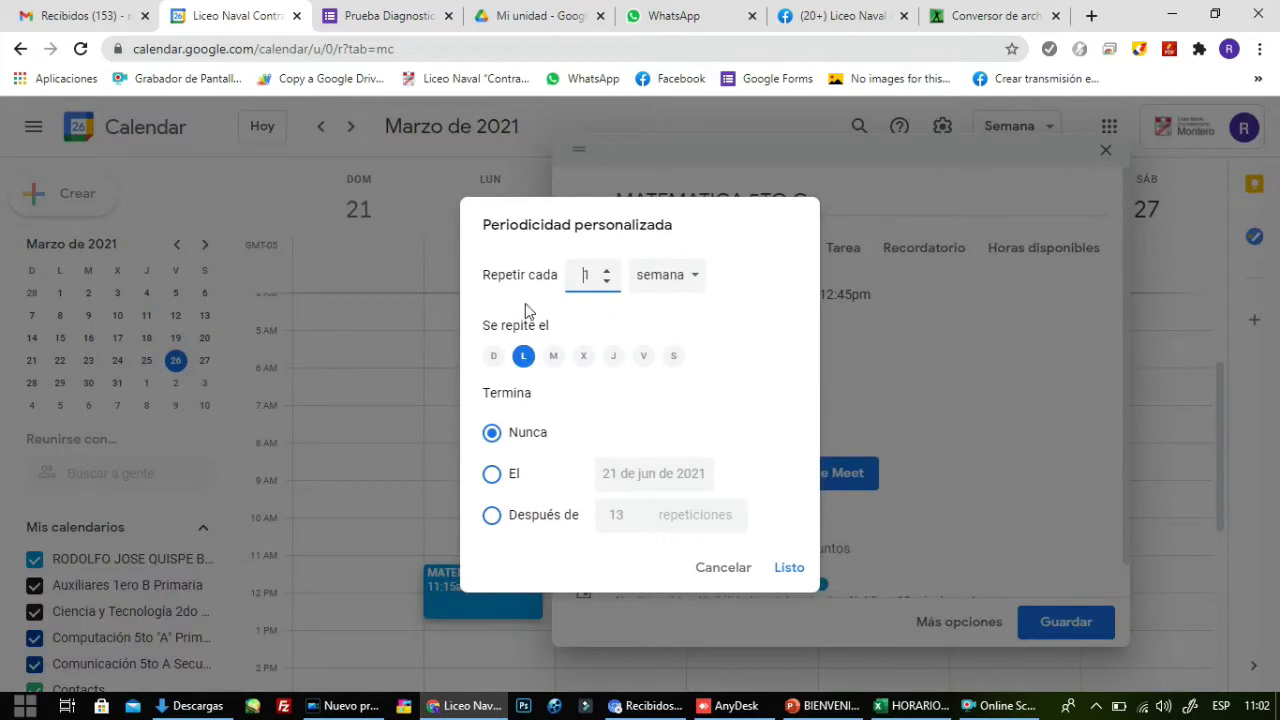
{"action": "left_click", "coordinate": [492, 480]}
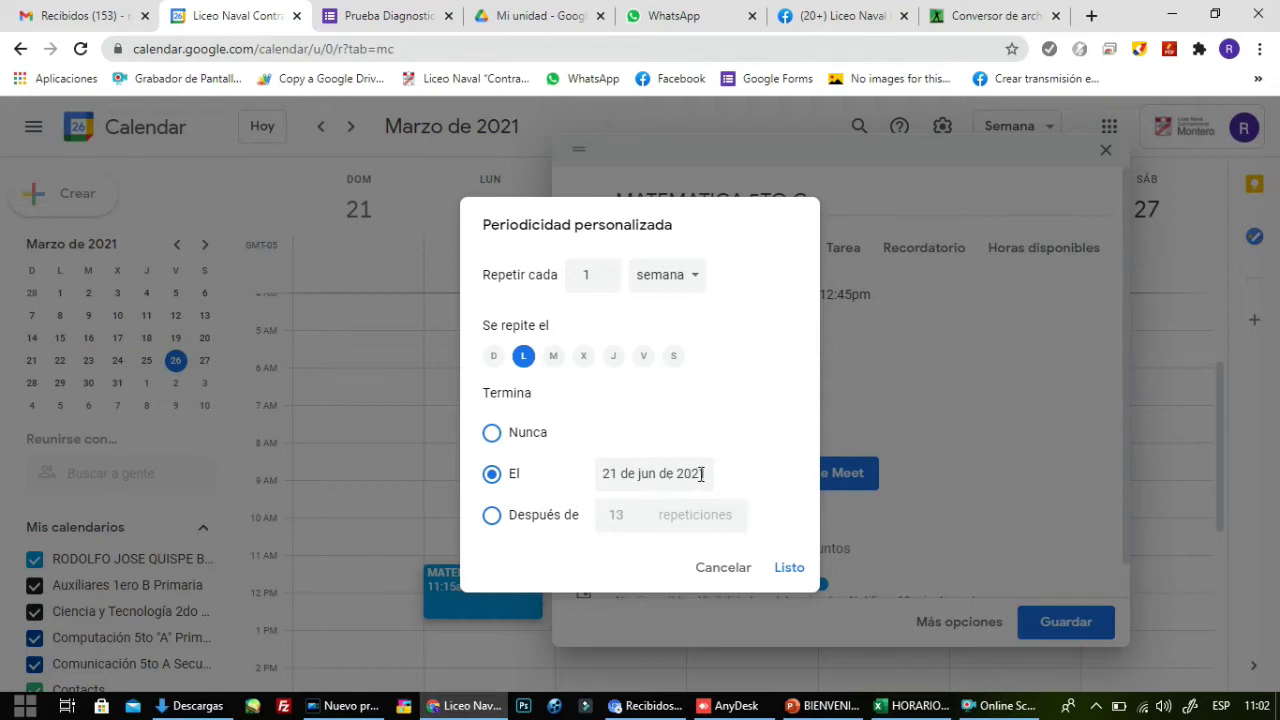
{"action": "left_click", "coordinate": [698, 474]}
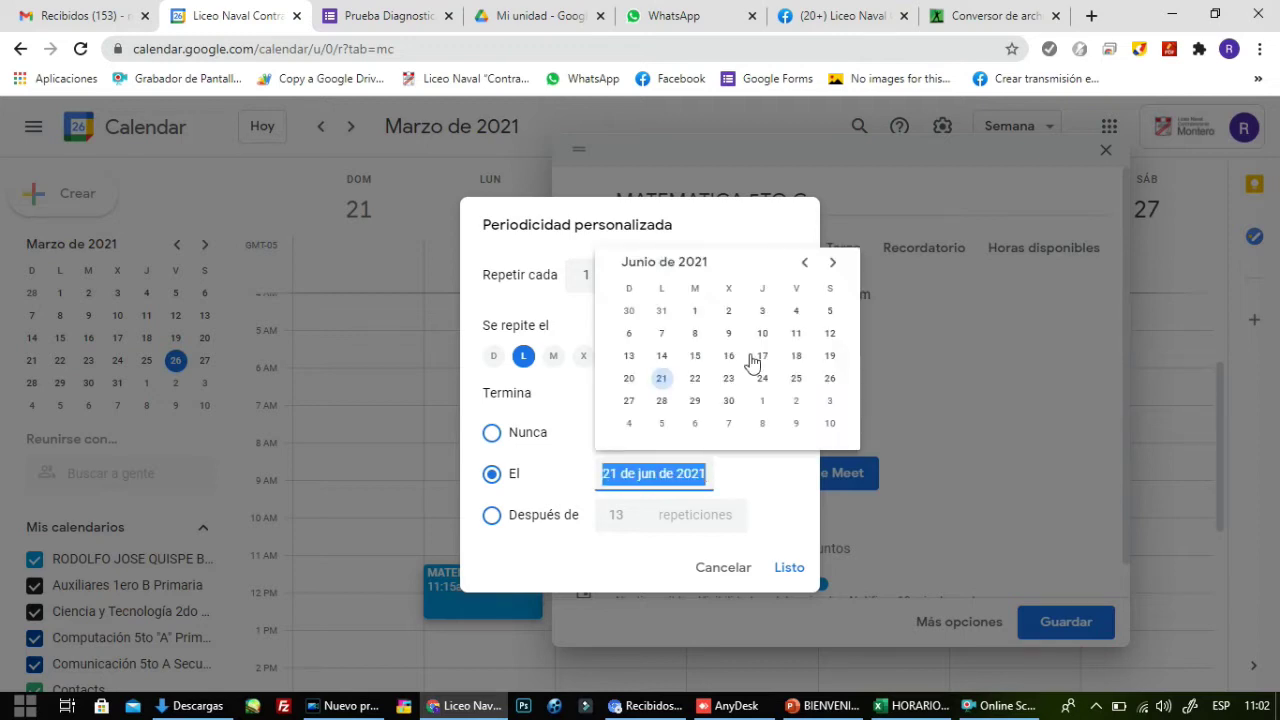
{"action": "left_click", "coordinate": [832, 263]}
{"action": "left_click", "coordinate": [832, 263]}
{"action": "left_click", "coordinate": [832, 263]}
{"action": "left_click", "coordinate": [832, 263]}
{"action": "left_click", "coordinate": [832, 263]}
{"action": "left_click", "coordinate": [832, 263]}
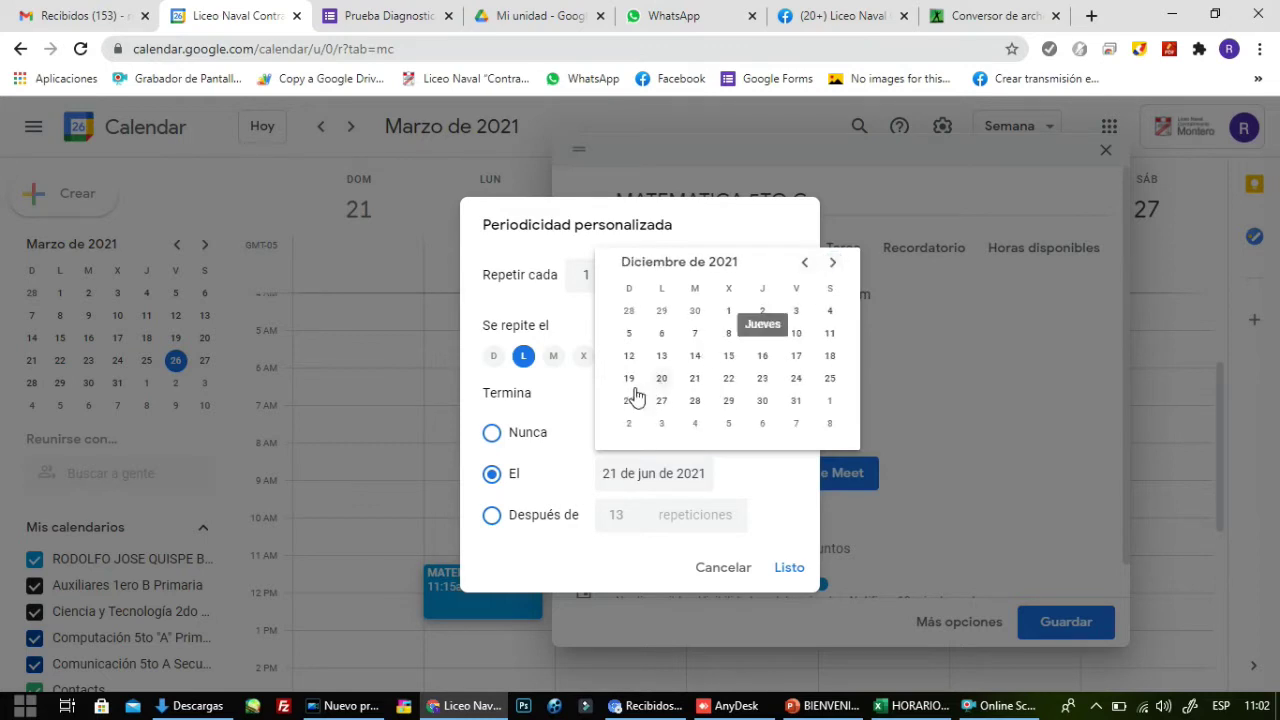
{"action": "left_click", "coordinate": [796, 381]}
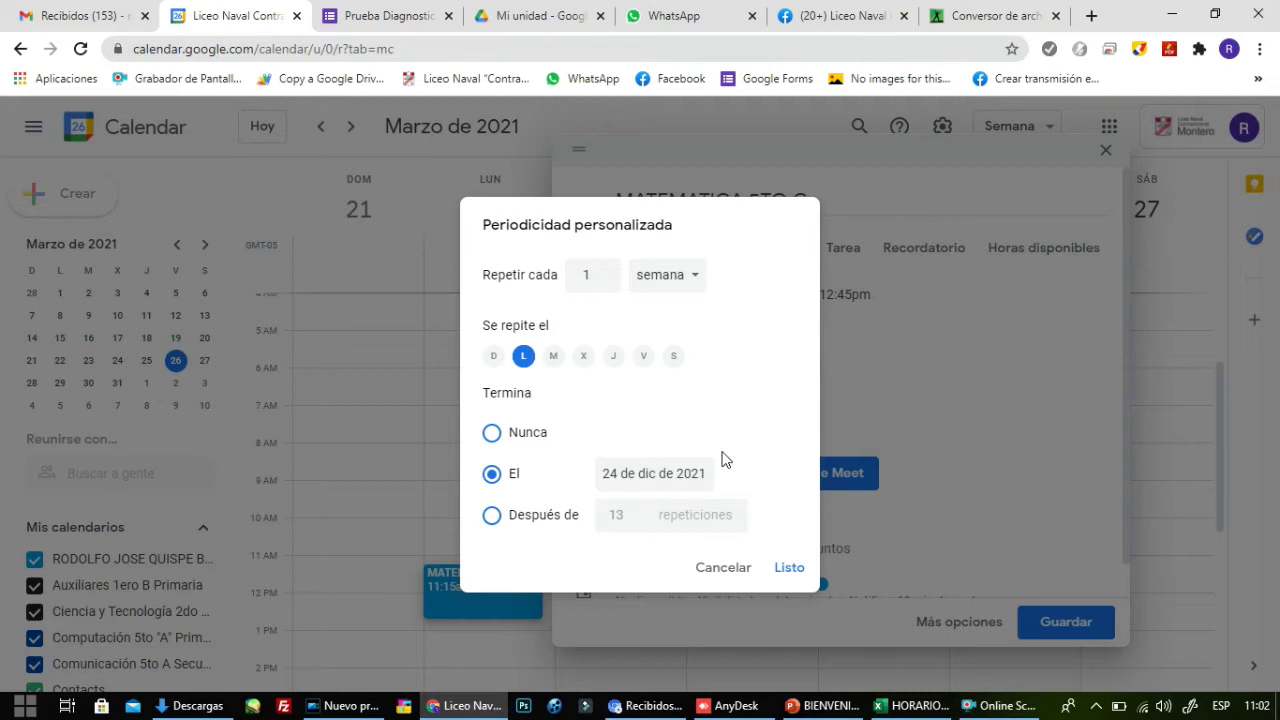
{"action": "left_click", "coordinate": [785, 572]}
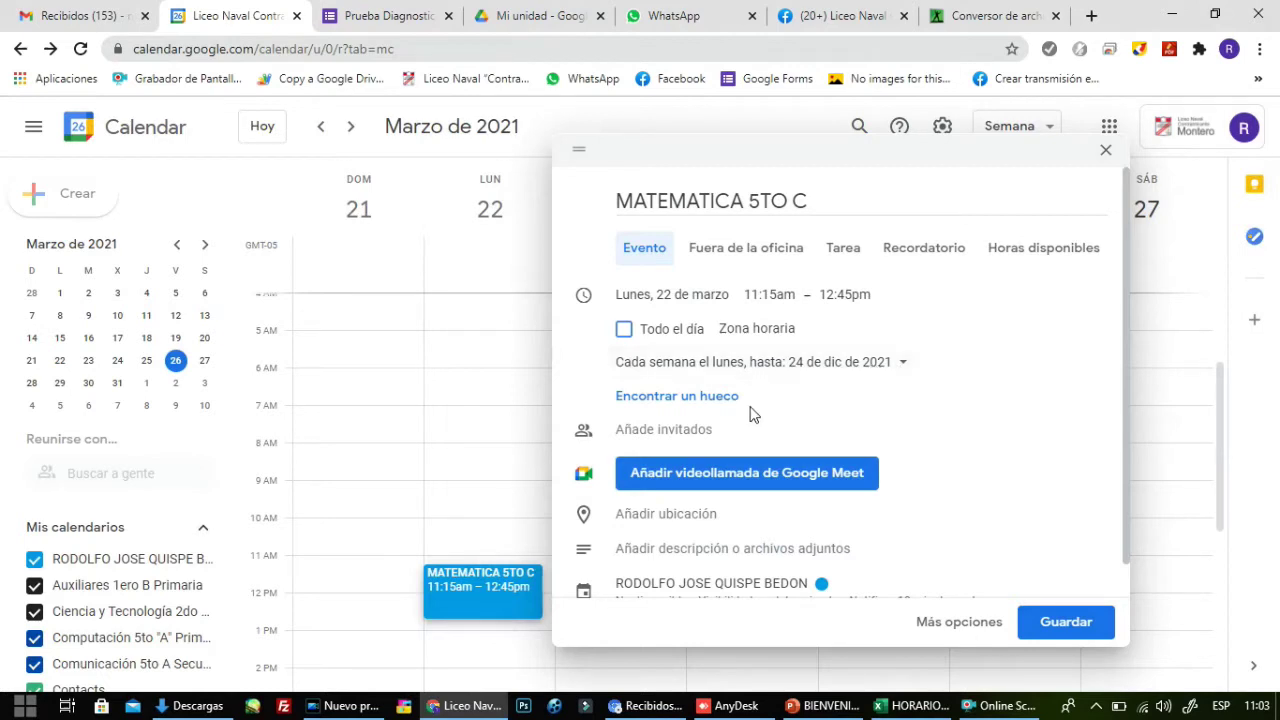
Add the class group SECUNDARIA 5TO C as a guest of the event
{"action": "left_click", "coordinate": [643, 430]}
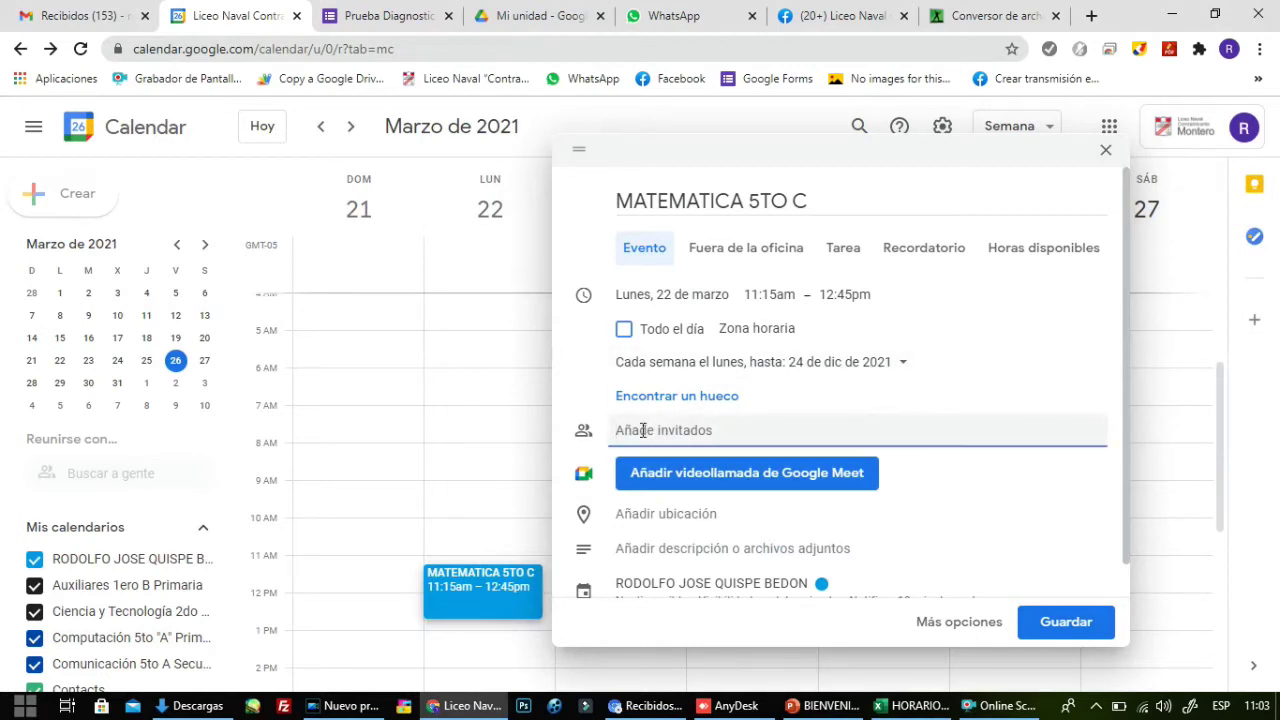
{"action": "type", "text": "SECUNDARI"}
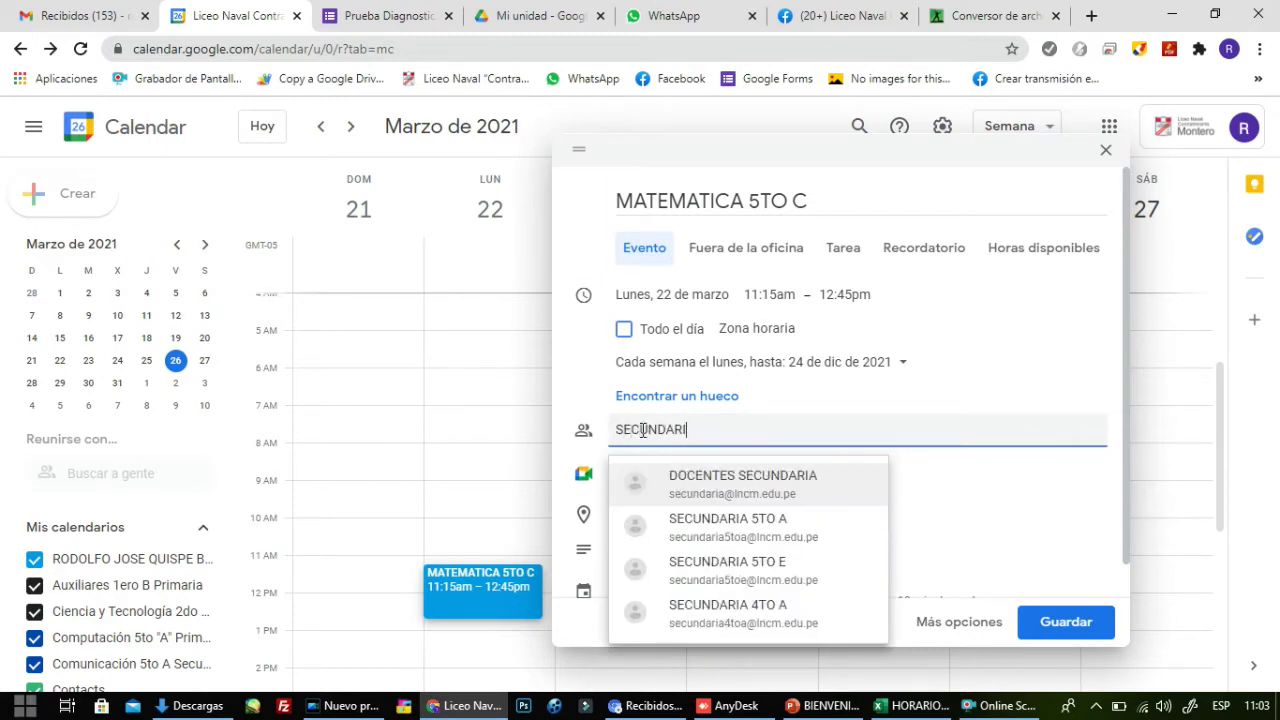
{"action": "key", "text": "BackSpace"}
{"action": "key", "text": "BackSpace"}
{"action": "key", "text": "BackSpace"}
{"action": "key", "text": "BackSpace"}
{"action": "key", "text": "BackSpace"}
{"action": "key", "text": "BackSpace"}
{"action": "key", "text": "BackSpace"}
{"action": "key", "text": "BackSpace"}
{"action": "type", "text": "secundaria5"}
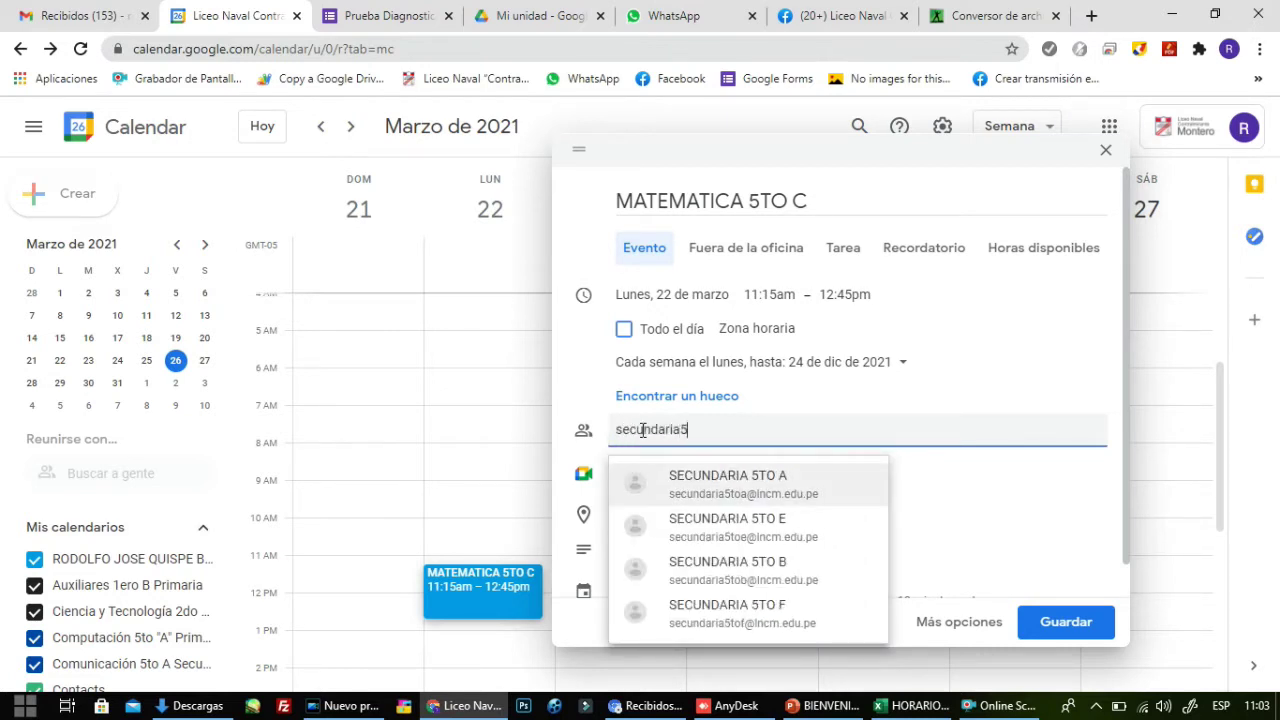
{"action": "type", "text": "toc"}
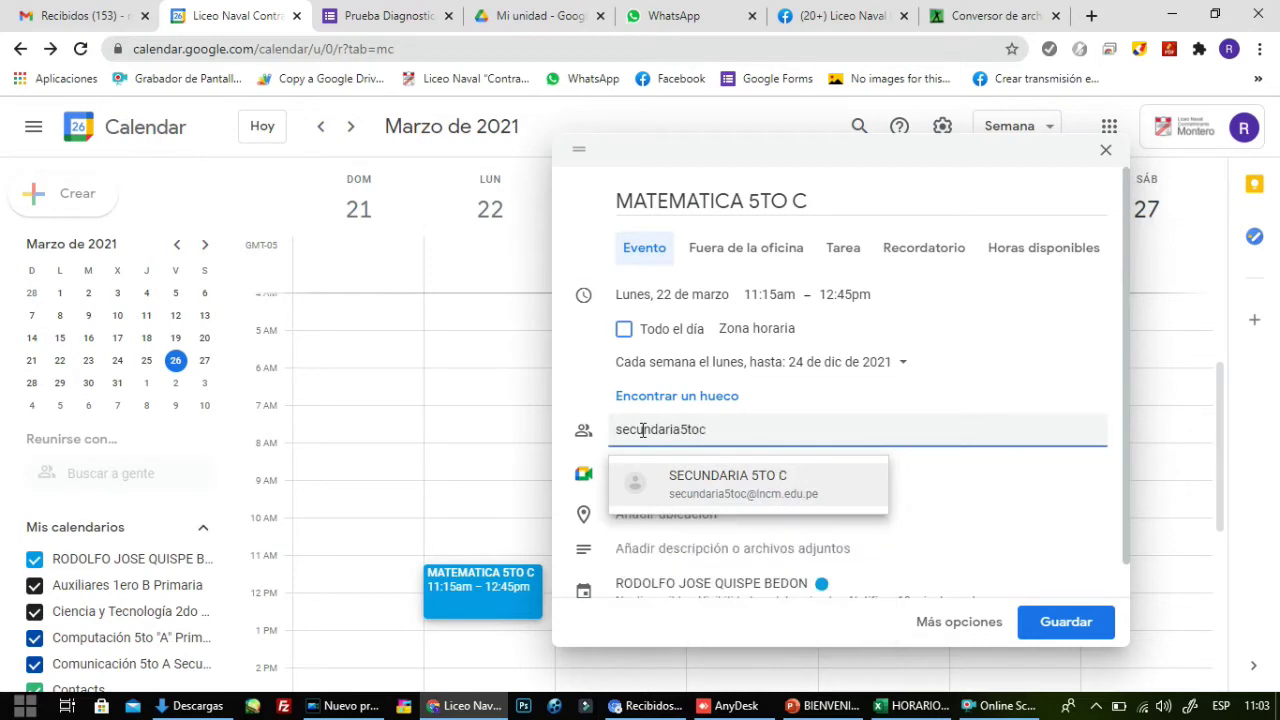
{"action": "left_click", "coordinate": [674, 490]}
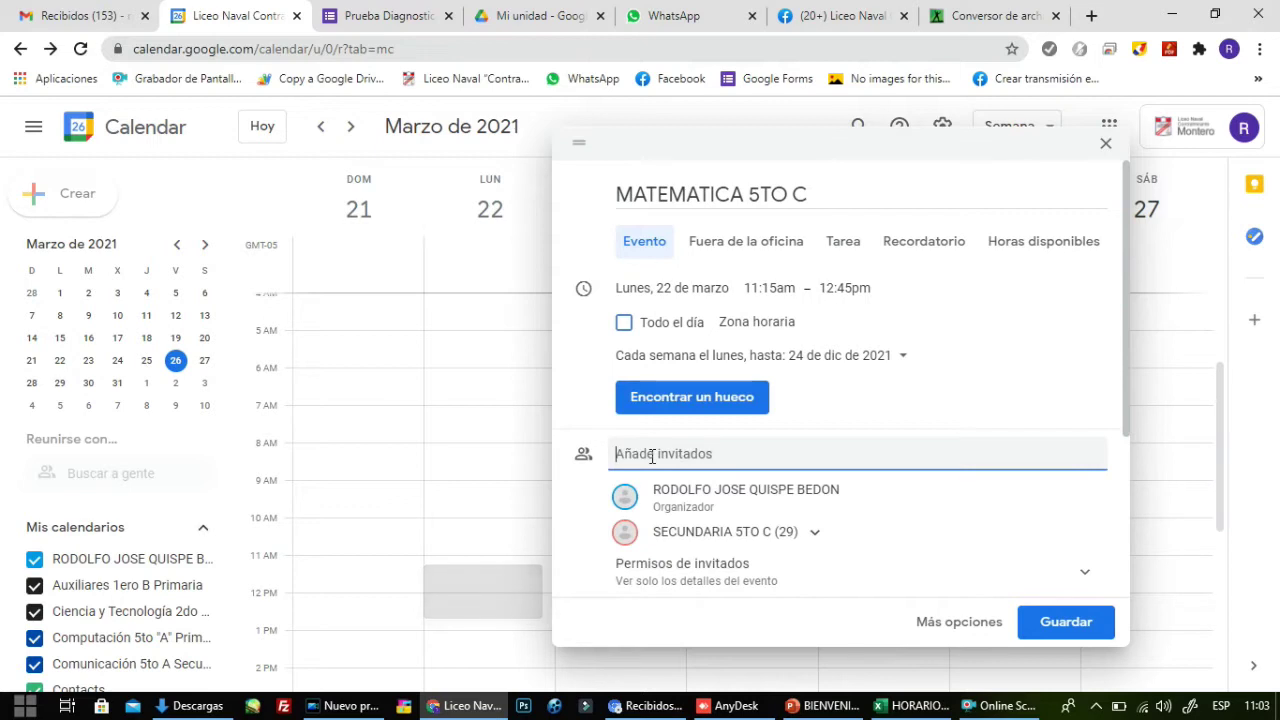
Invite an individual staff member by surname and the DIRECTVOS SECUNDARIA group to the event
{"action": "type", "text": "gas"}
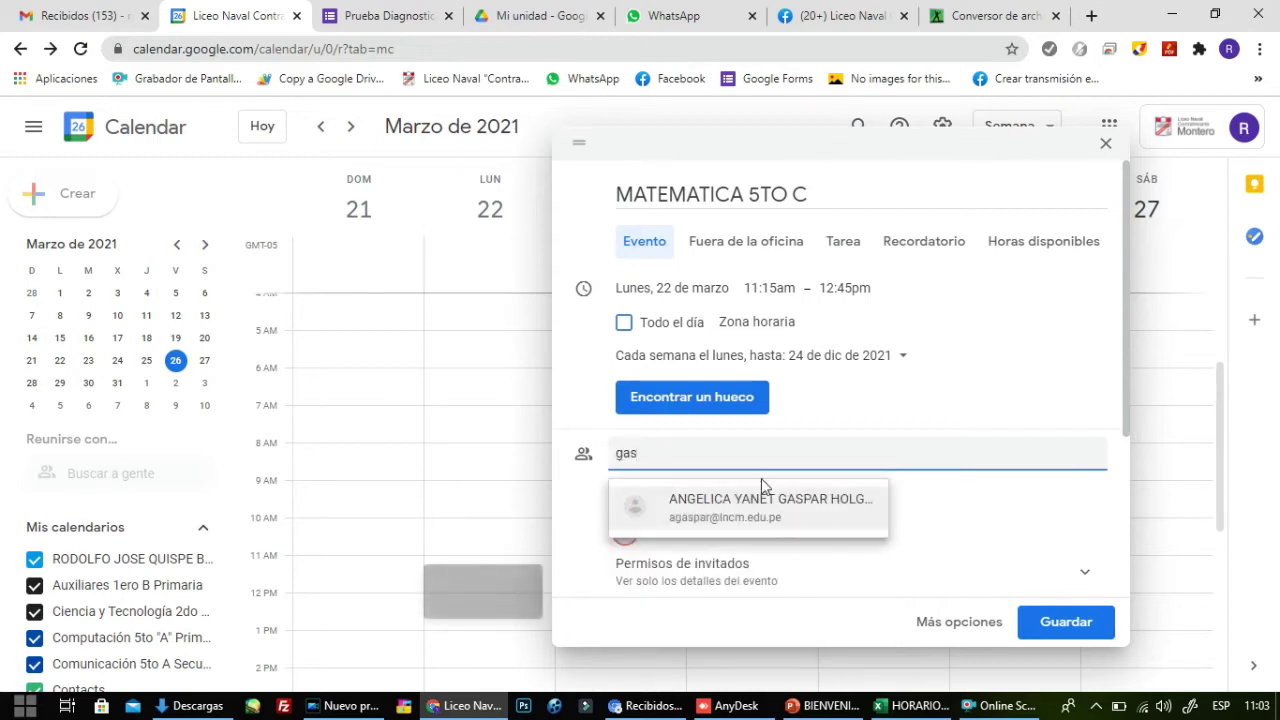
{"action": "left_click", "coordinate": [752, 507]}
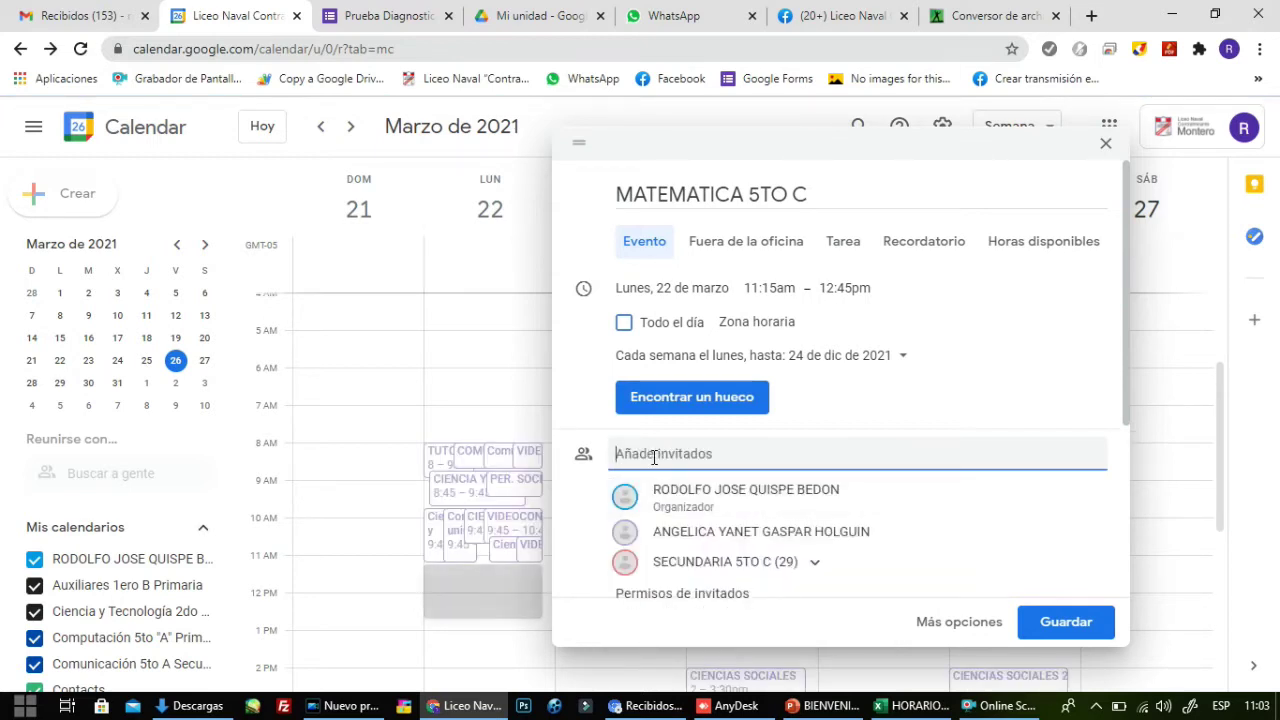
{"action": "type", "text": "dire"}
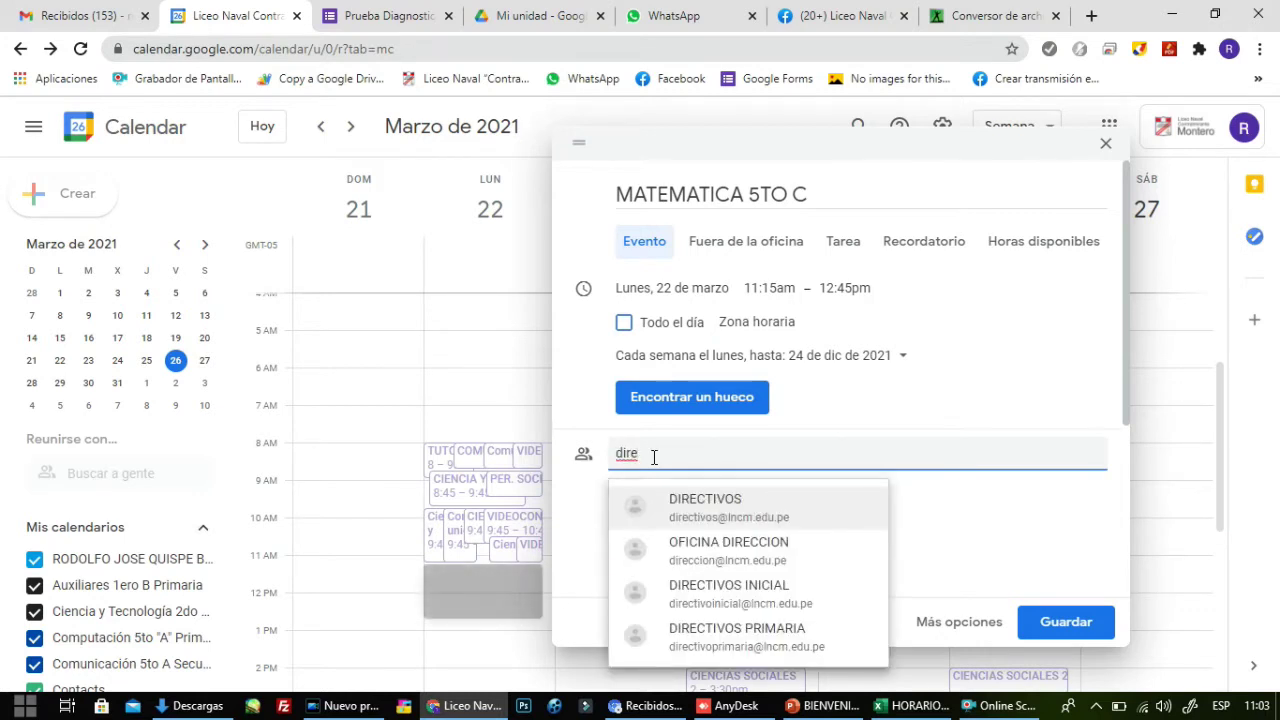
{"action": "type", "text": "ctiv"}
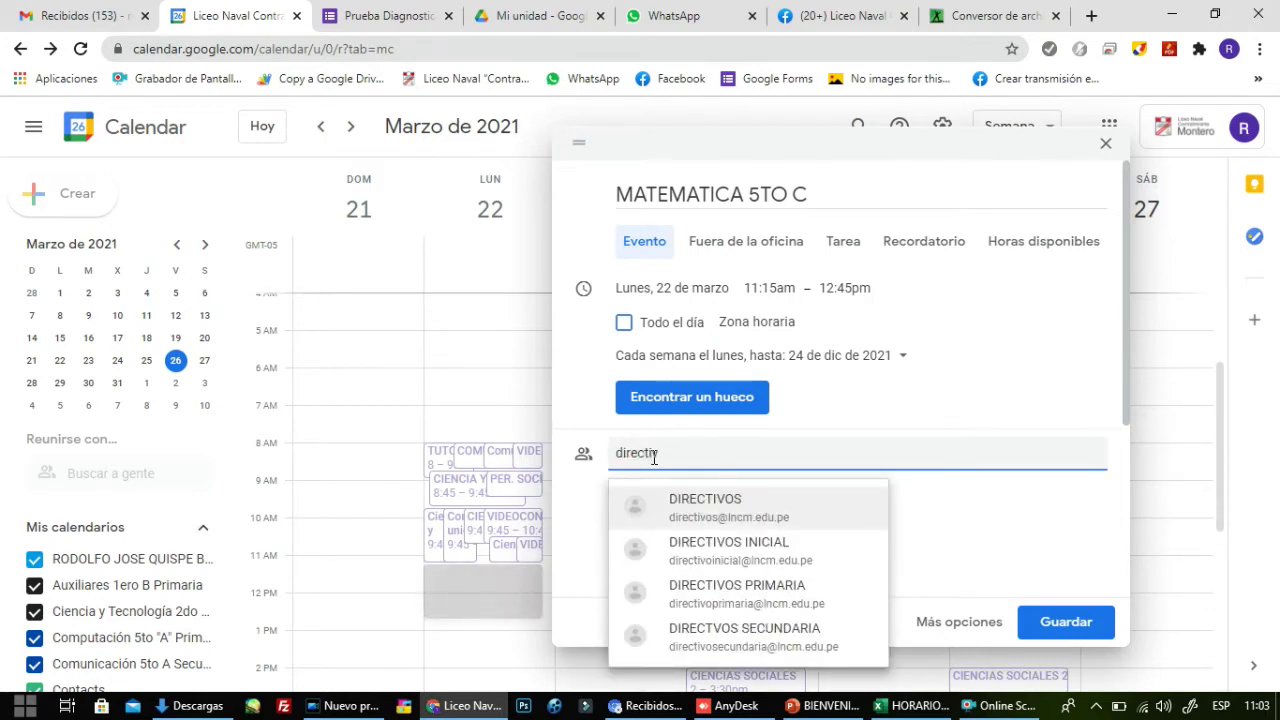
{"action": "left_click", "coordinate": [722, 638]}
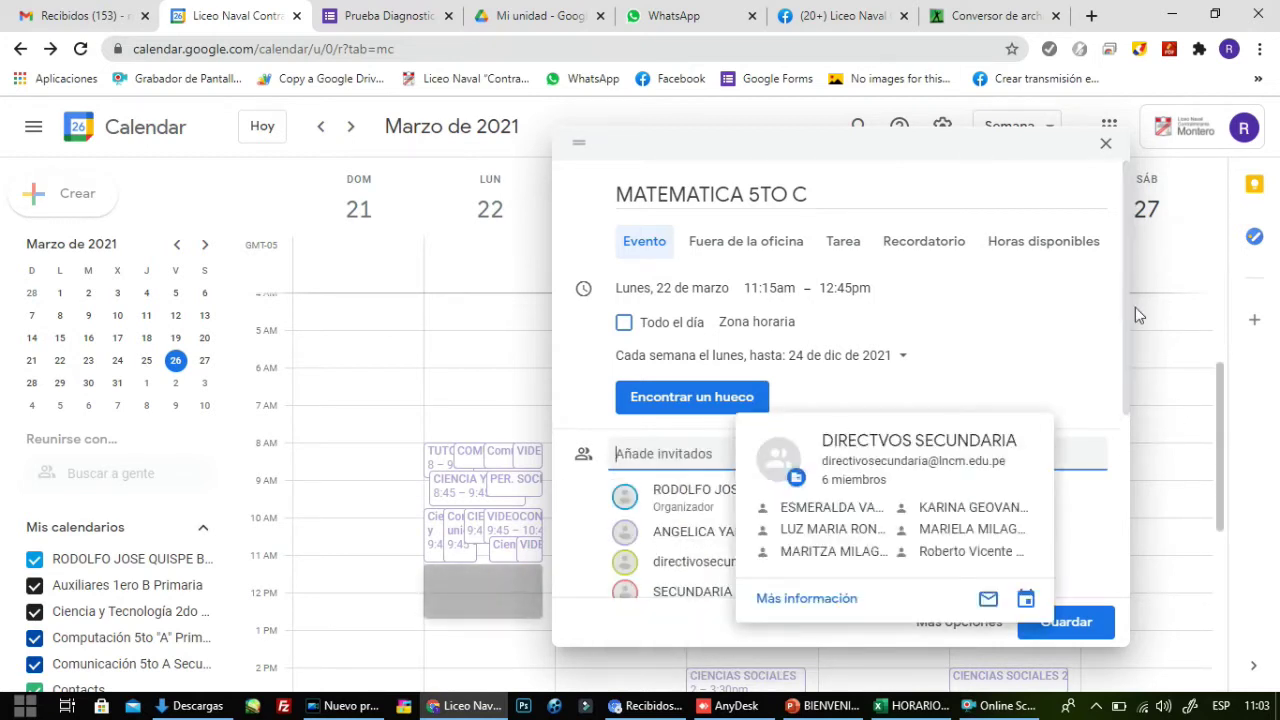
Expand the guest permissions, and turn off quick access (Acceso rápido) in the event's Google Meet settings
{"action": "left_click_drag", "start_coordinate": [1126, 308], "coordinate": [1120, 504]}
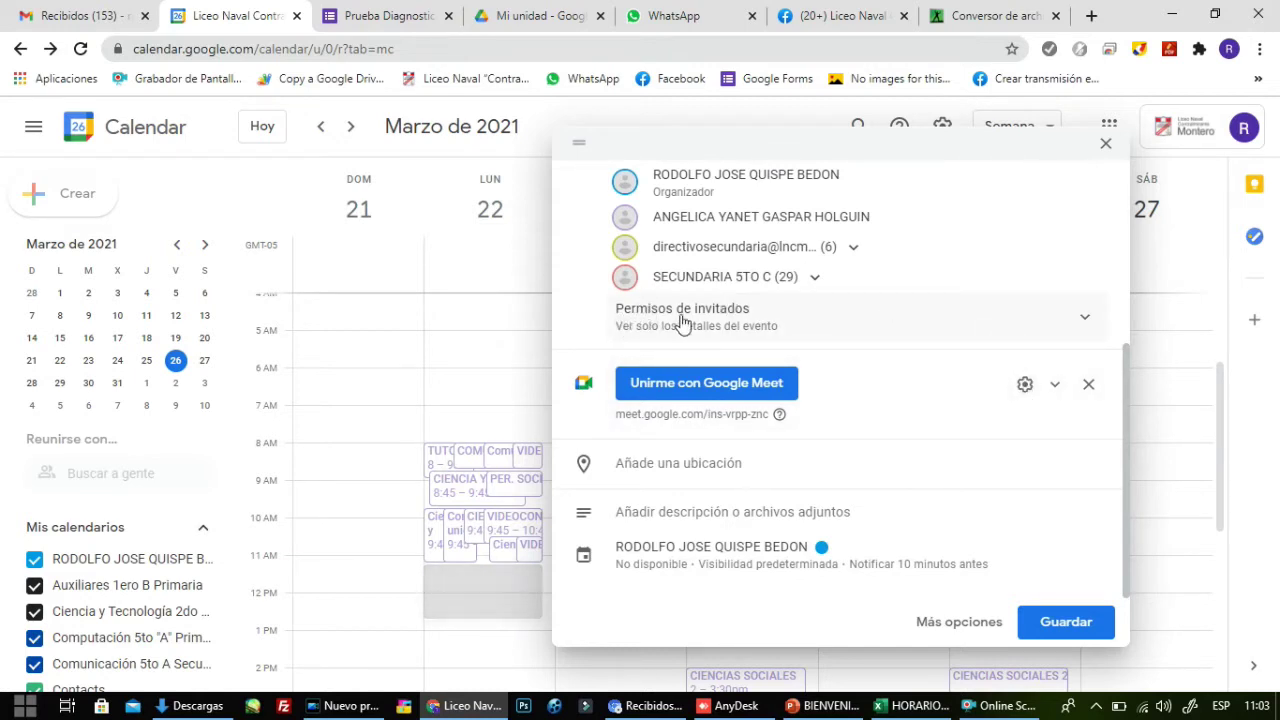
{"action": "left_click", "coordinate": [1088, 322]}
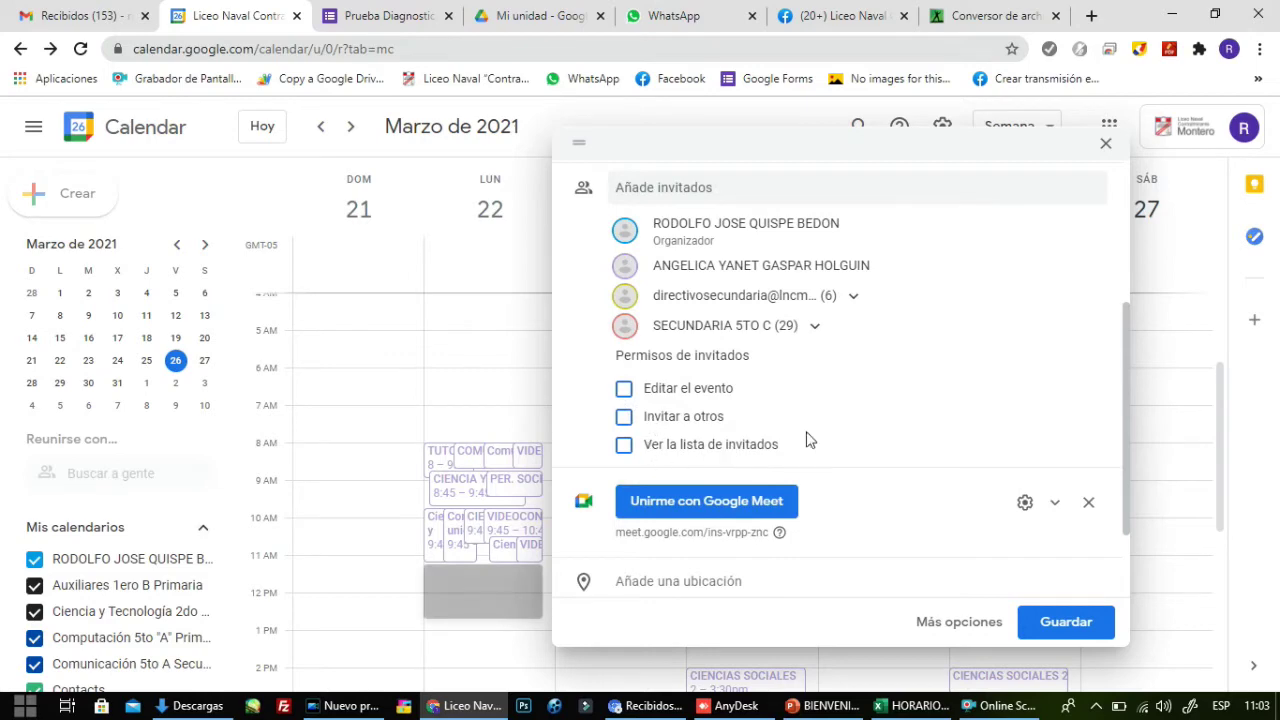
{"action": "left_click_drag", "start_coordinate": [1125, 378], "coordinate": [1126, 449]}
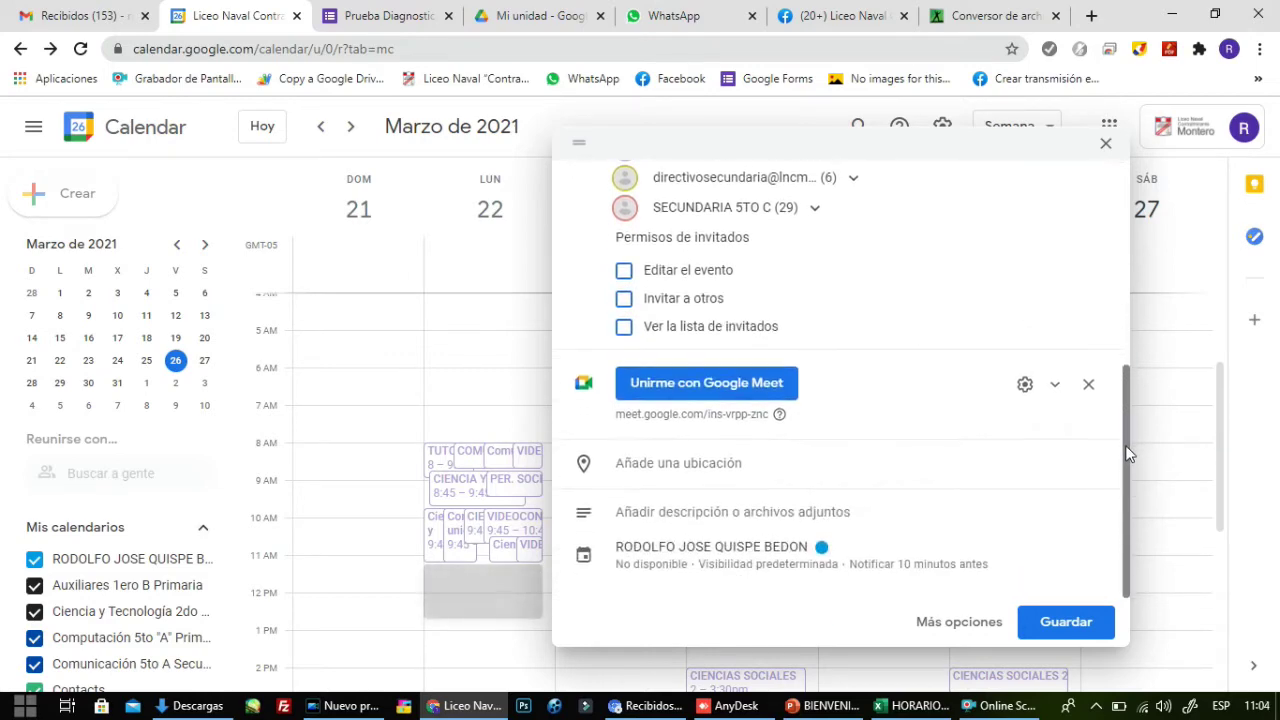
{"action": "left_click", "coordinate": [1025, 387]}
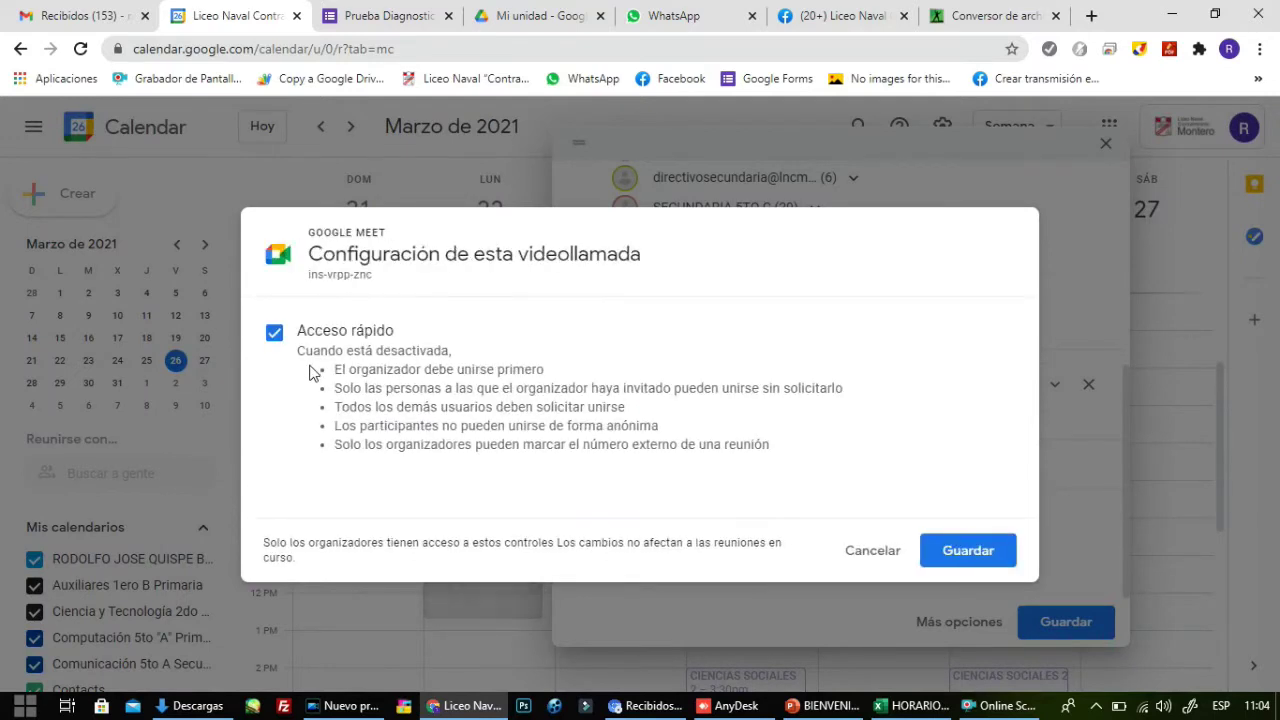
{"action": "left_click", "coordinate": [275, 335]}
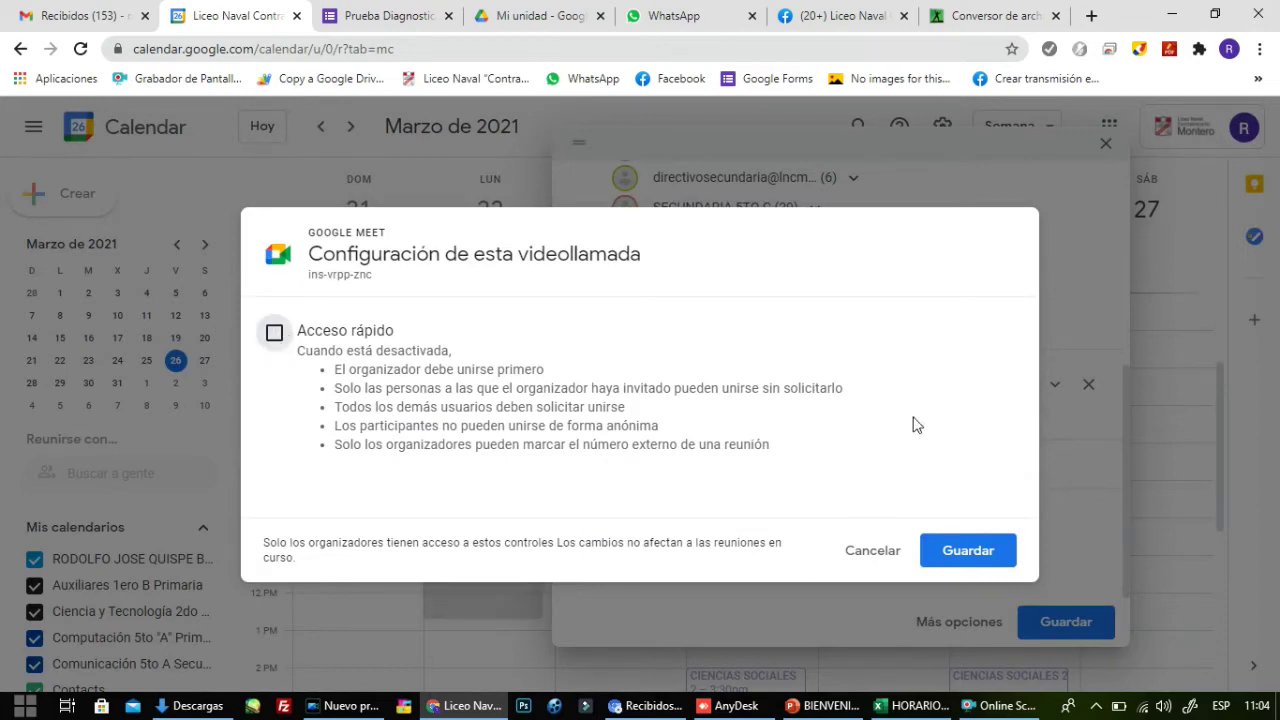
{"action": "left_click", "coordinate": [970, 549]}
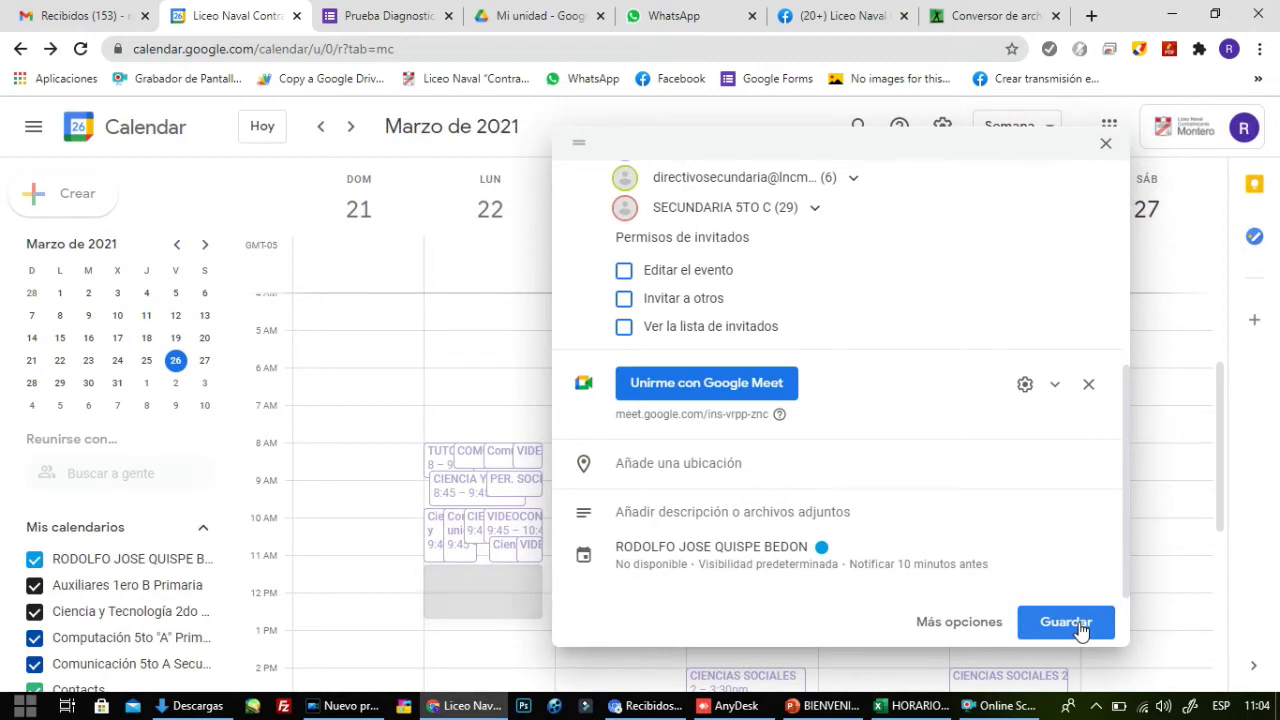
{"action": "left_click", "coordinate": [1097, 707]}
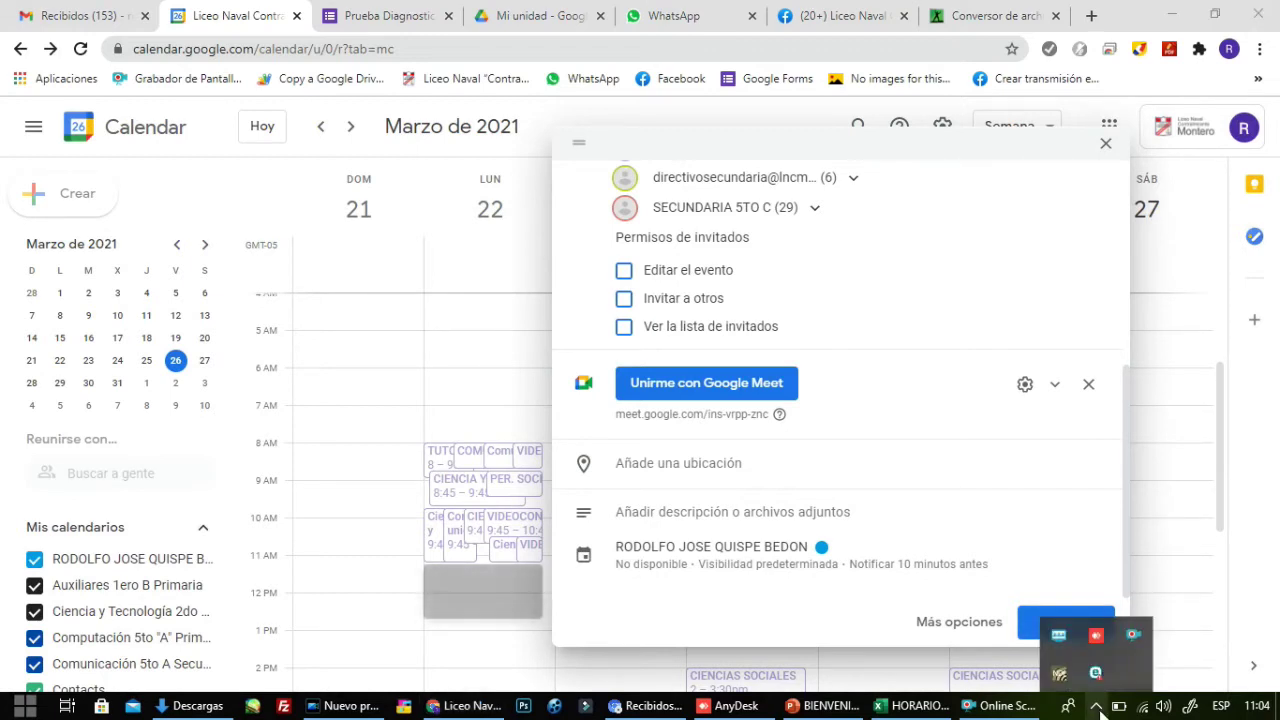
{"action": "right_click", "coordinate": [1133, 636]}
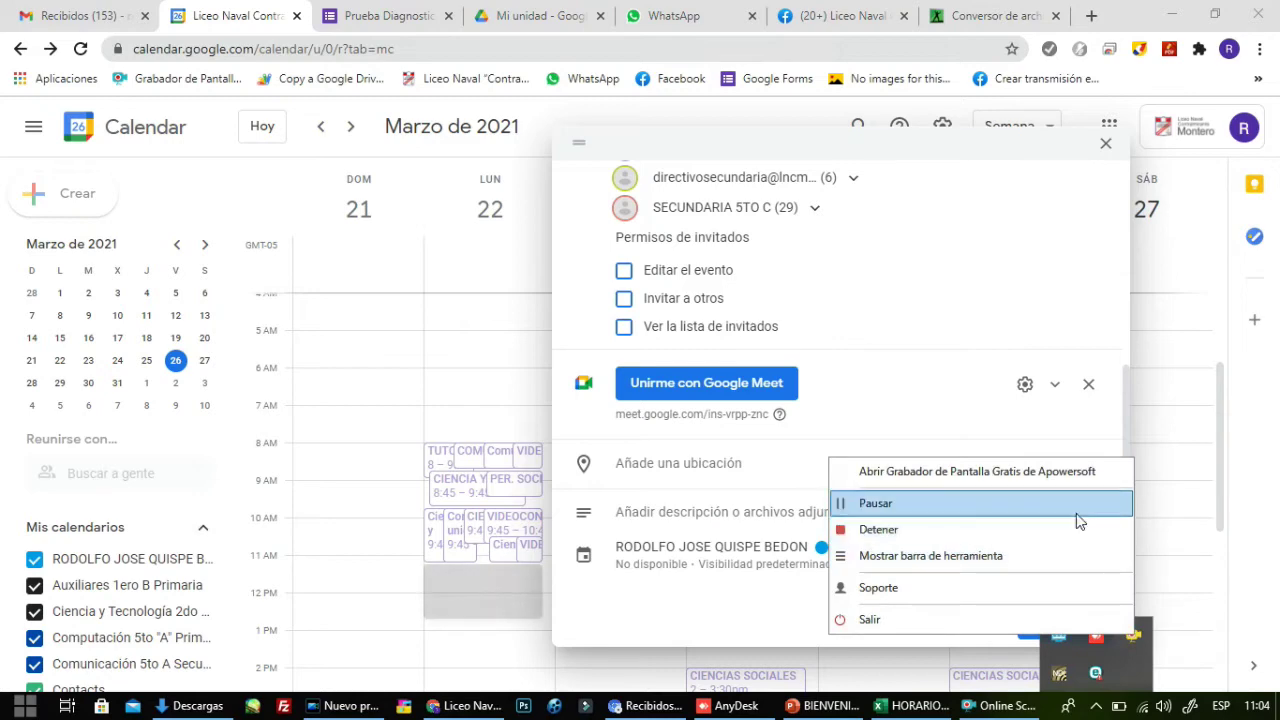
{"action": "left_click", "coordinate": [1076, 510]}
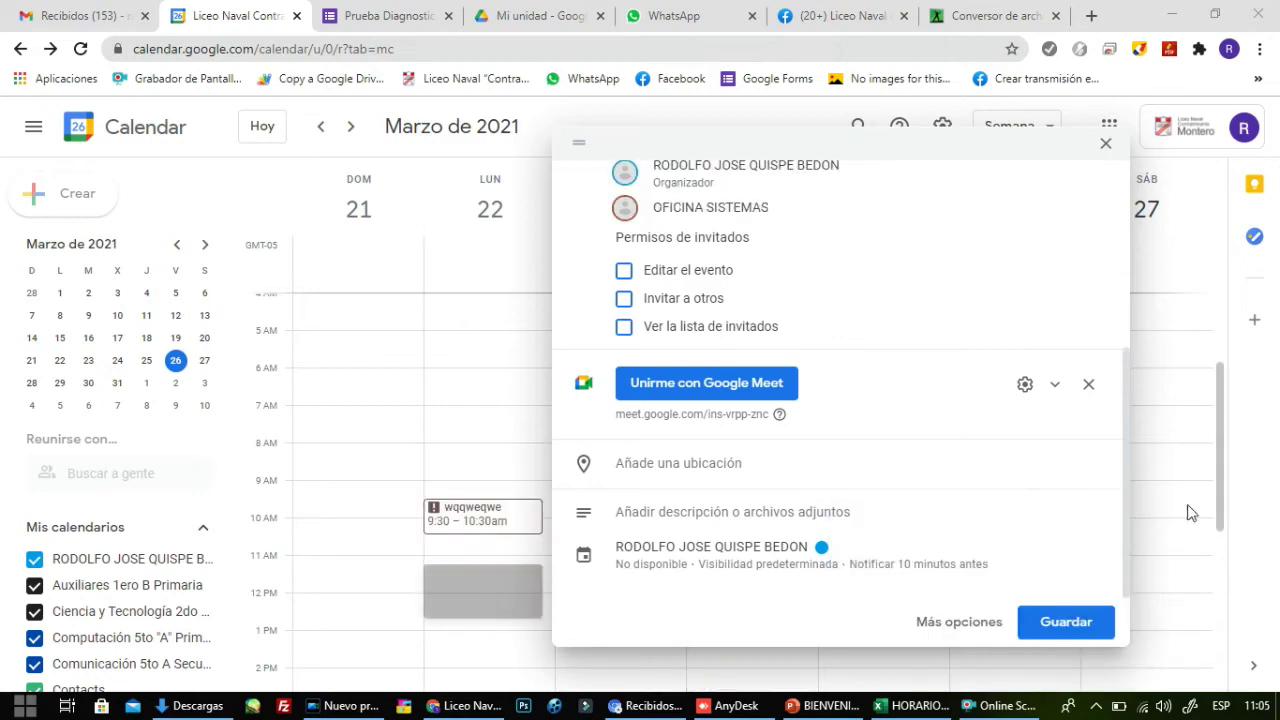
Save the math class event without sending e-mail invitations to the guests
{"action": "left_click", "coordinate": [1076, 624]}
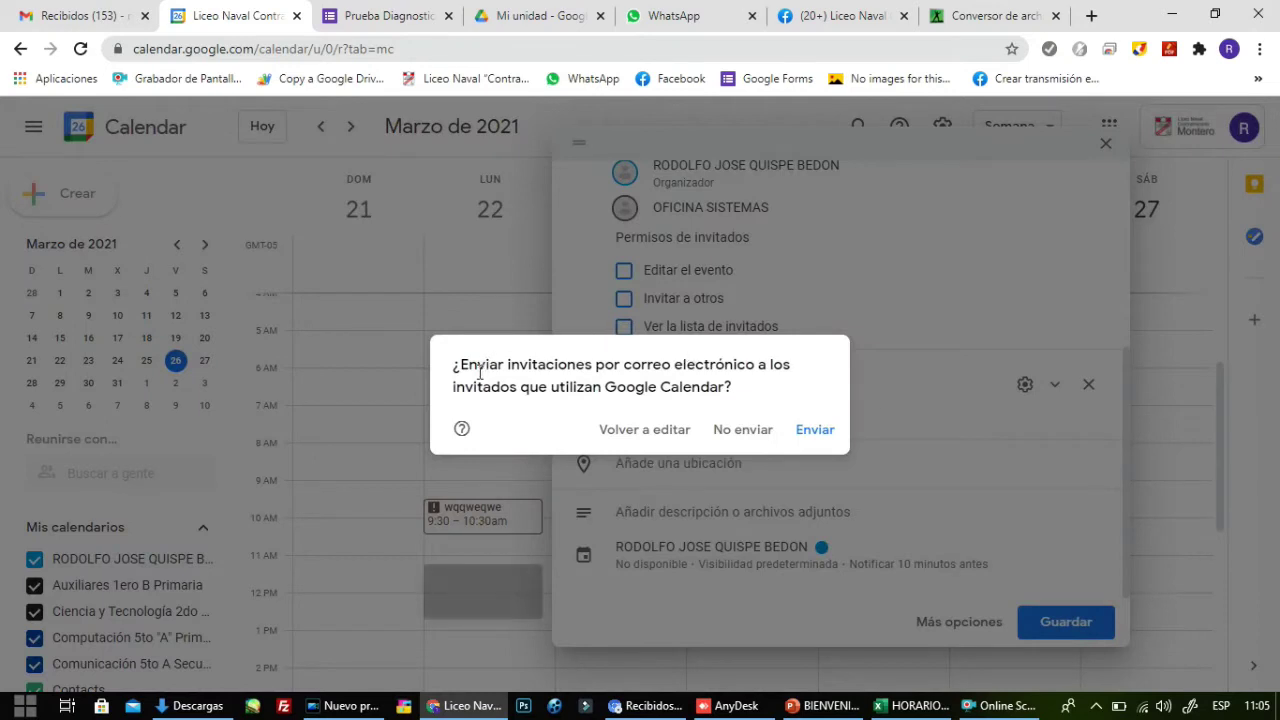
{"action": "left_click", "coordinate": [743, 437]}
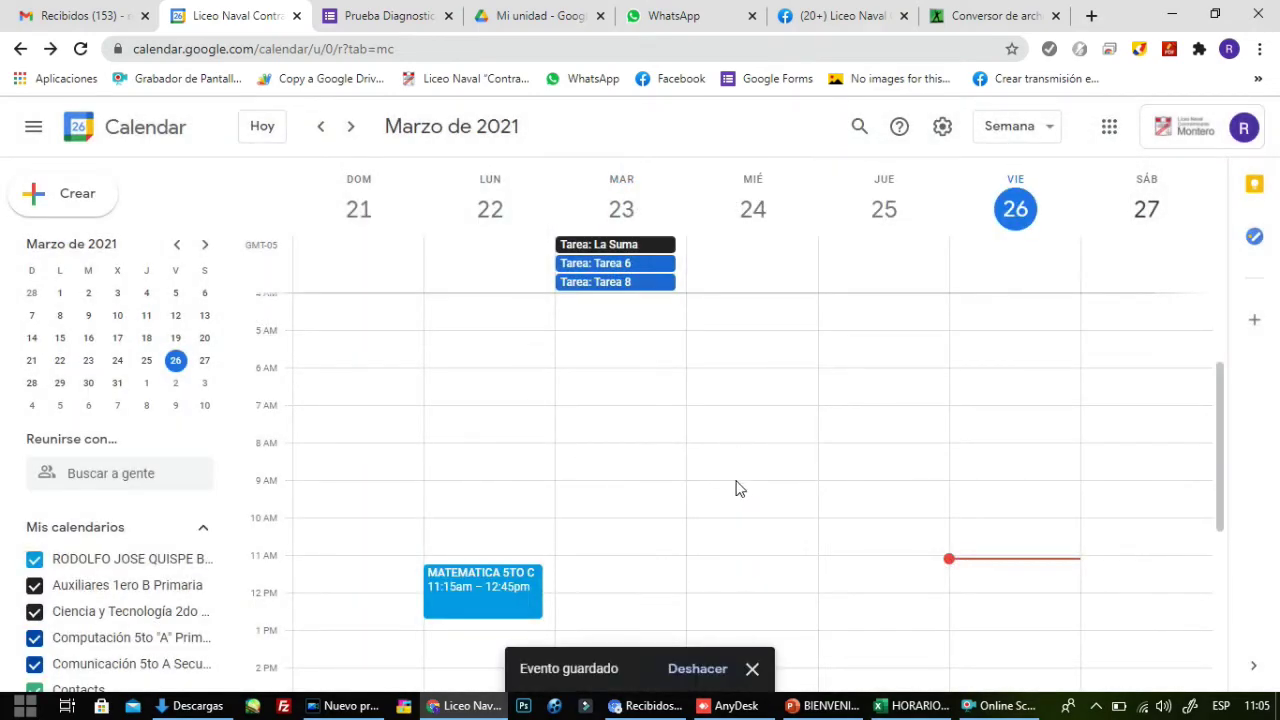
{"action": "scroll", "coordinate": [737, 488], "scroll_direction": "down", "scroll_amount": 2}
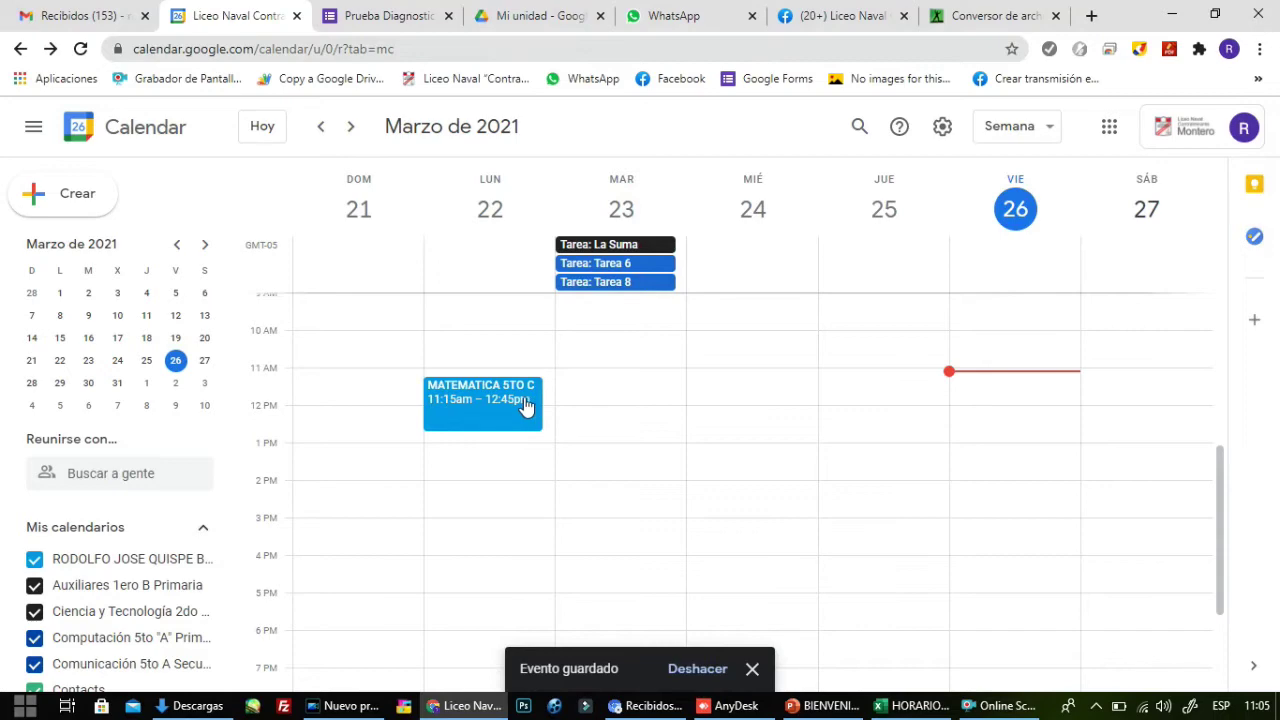
Switch to the HORARIOS MATEMATICA workbook in Excel, check Monday's entries for periods 4 and 5, and return to Google Calendar
{"action": "left_click", "coordinate": [915, 708]}
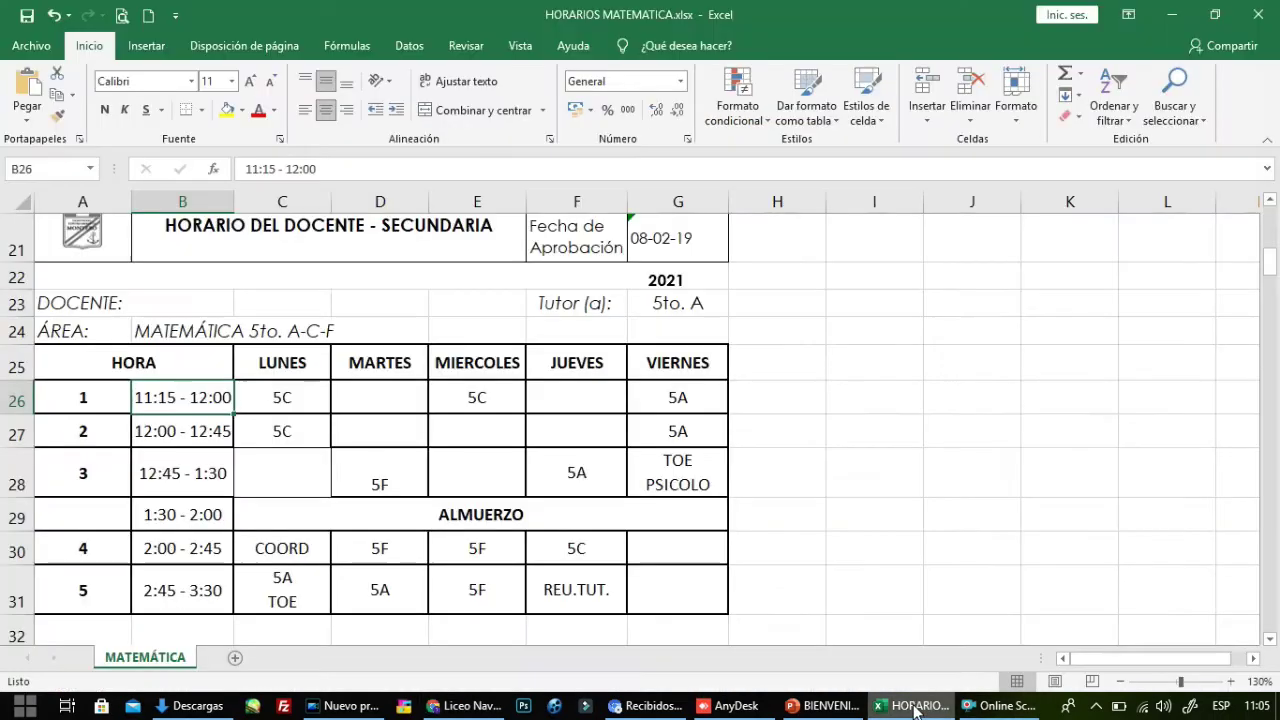
{"action": "scroll", "coordinate": [576, 442], "scroll_direction": "down", "scroll_amount": 1}
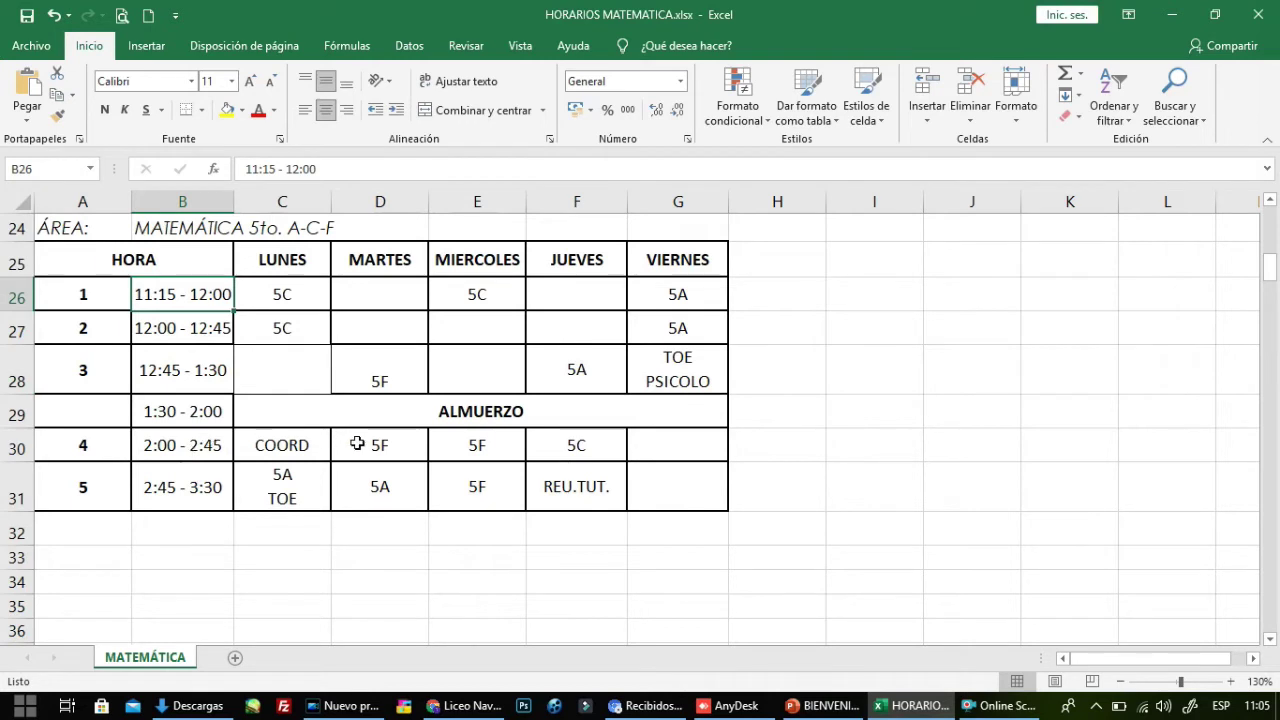
{"action": "left_click", "coordinate": [285, 445]}
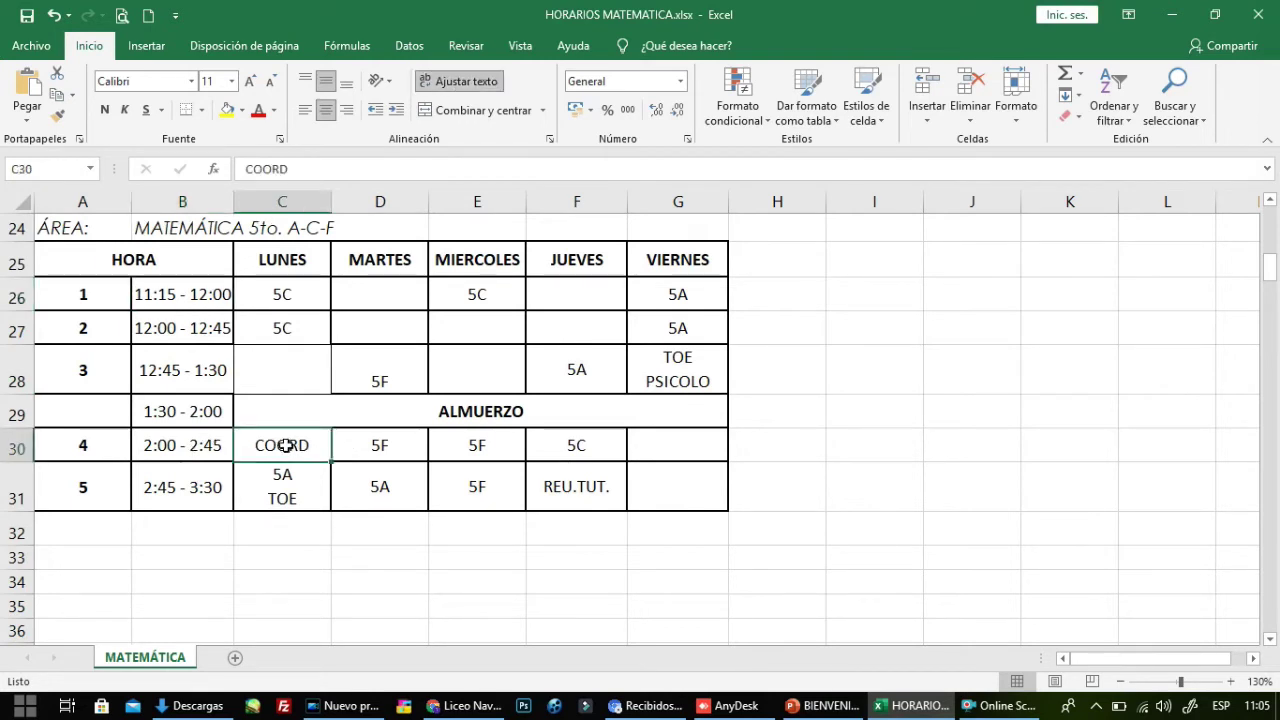
{"action": "left_click", "coordinate": [281, 496]}
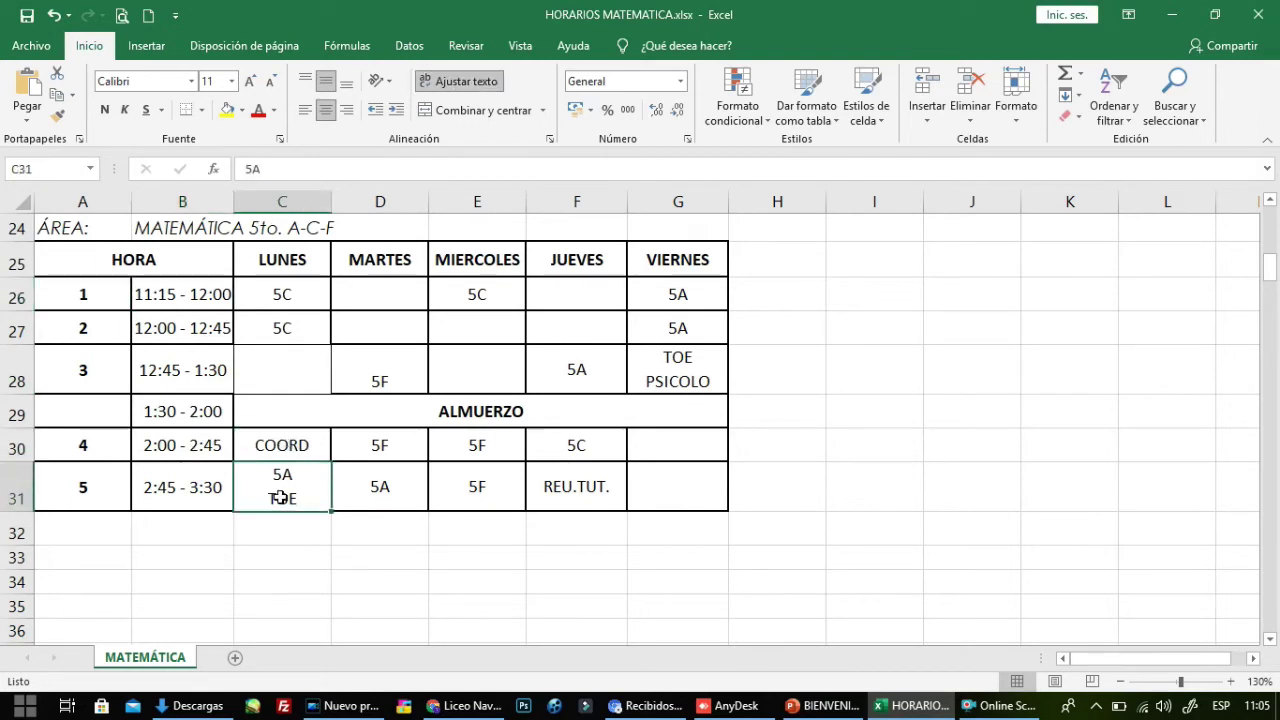
{"action": "left_click", "coordinate": [286, 446]}
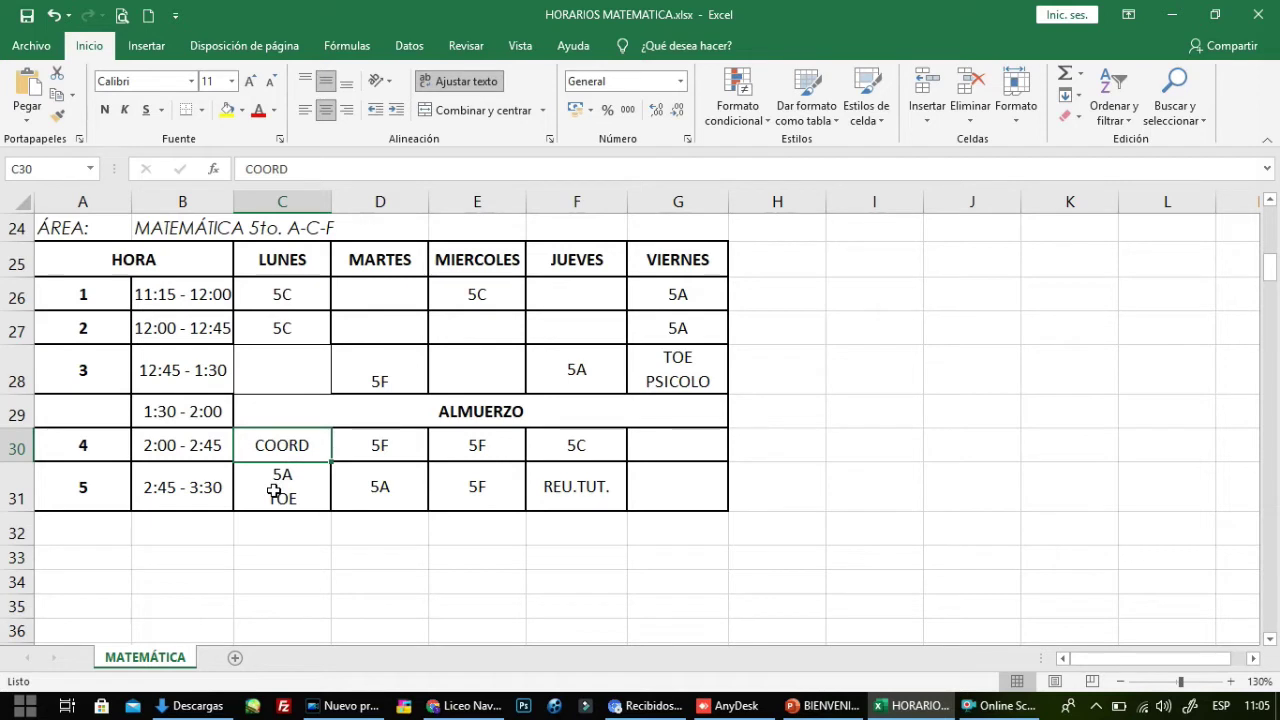
{"action": "left_click", "coordinate": [278, 484]}
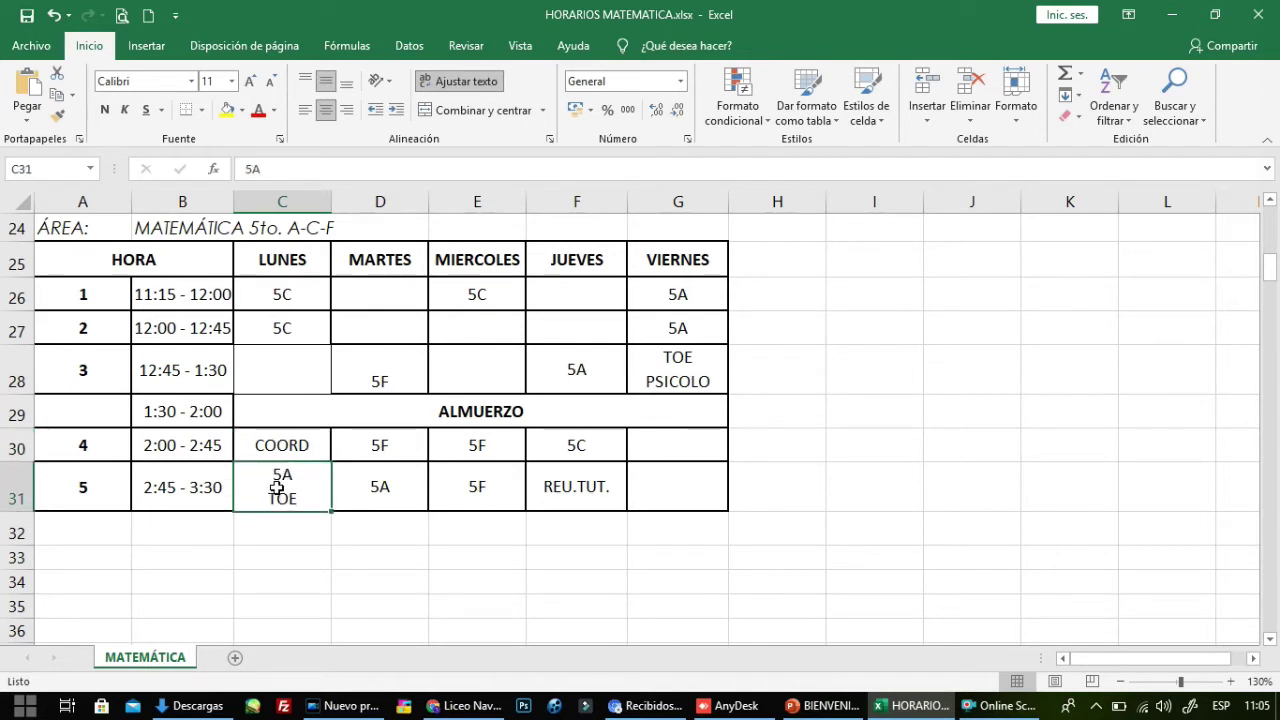
{"action": "scroll", "coordinate": [277, 486], "scroll_direction": "down", "scroll_amount": 1}
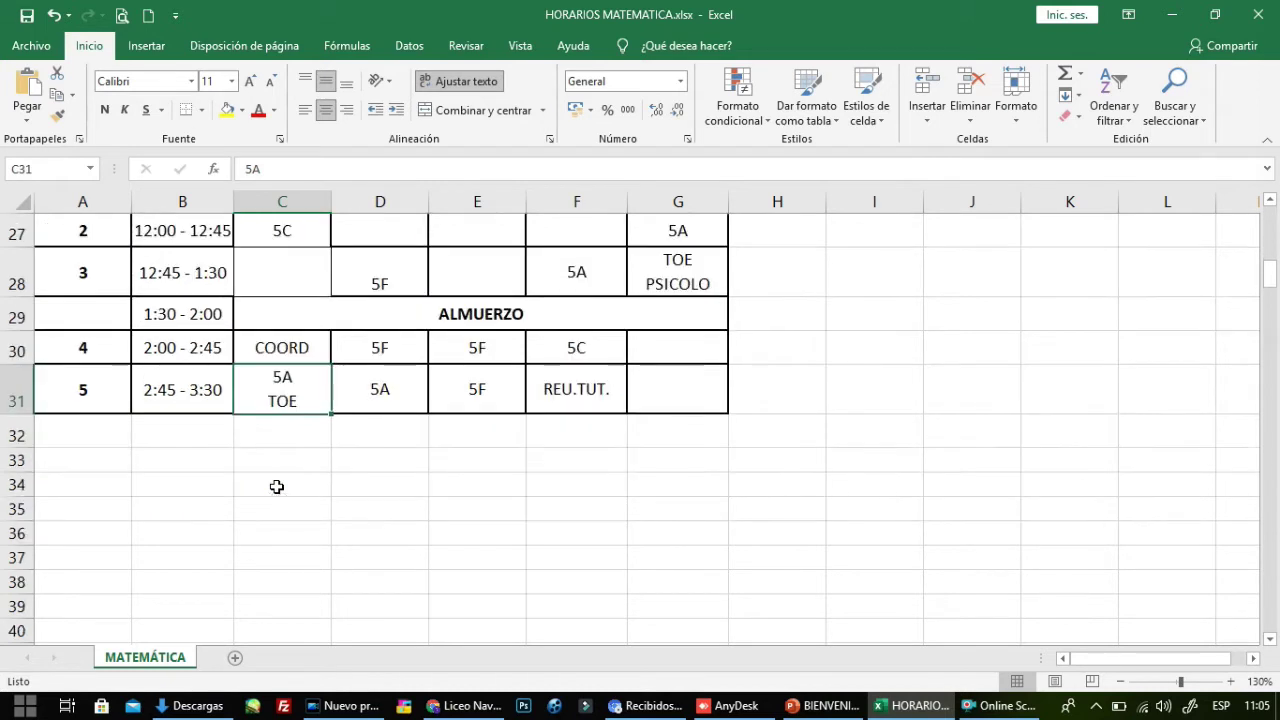
{"action": "scroll", "coordinate": [277, 486], "scroll_direction": "up", "scroll_amount": 1}
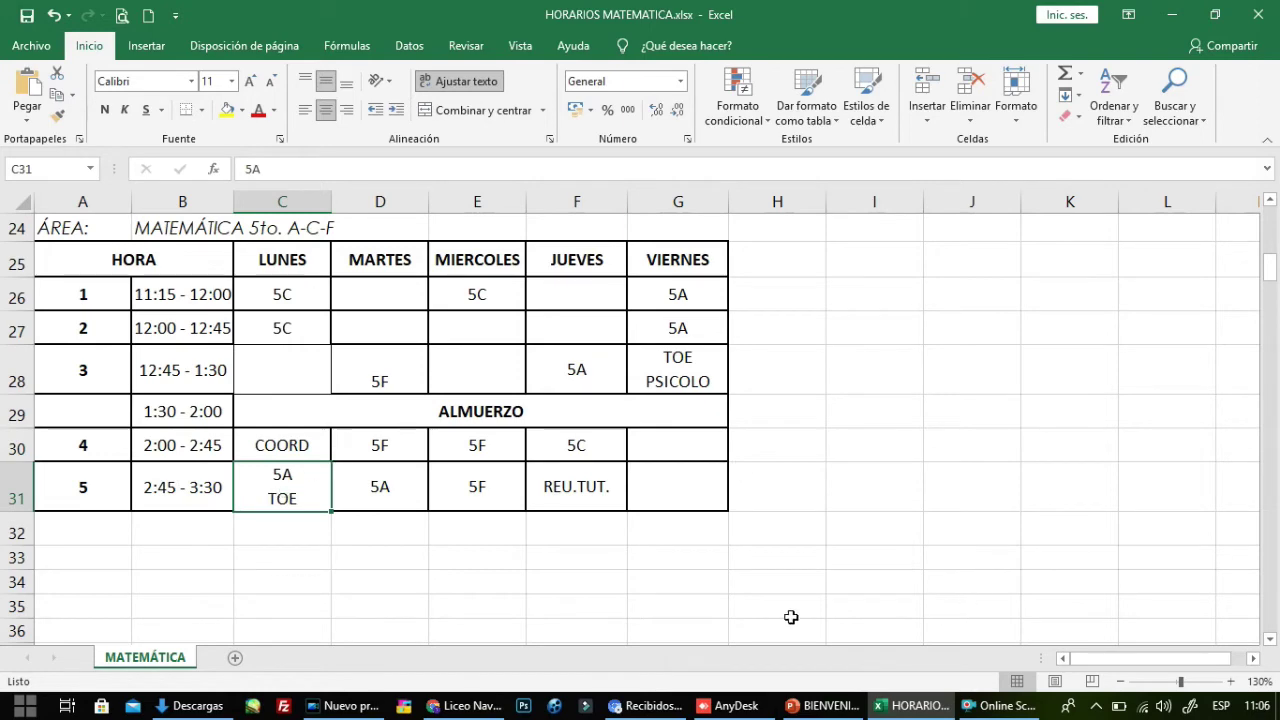
{"action": "left_click", "coordinate": [463, 706]}
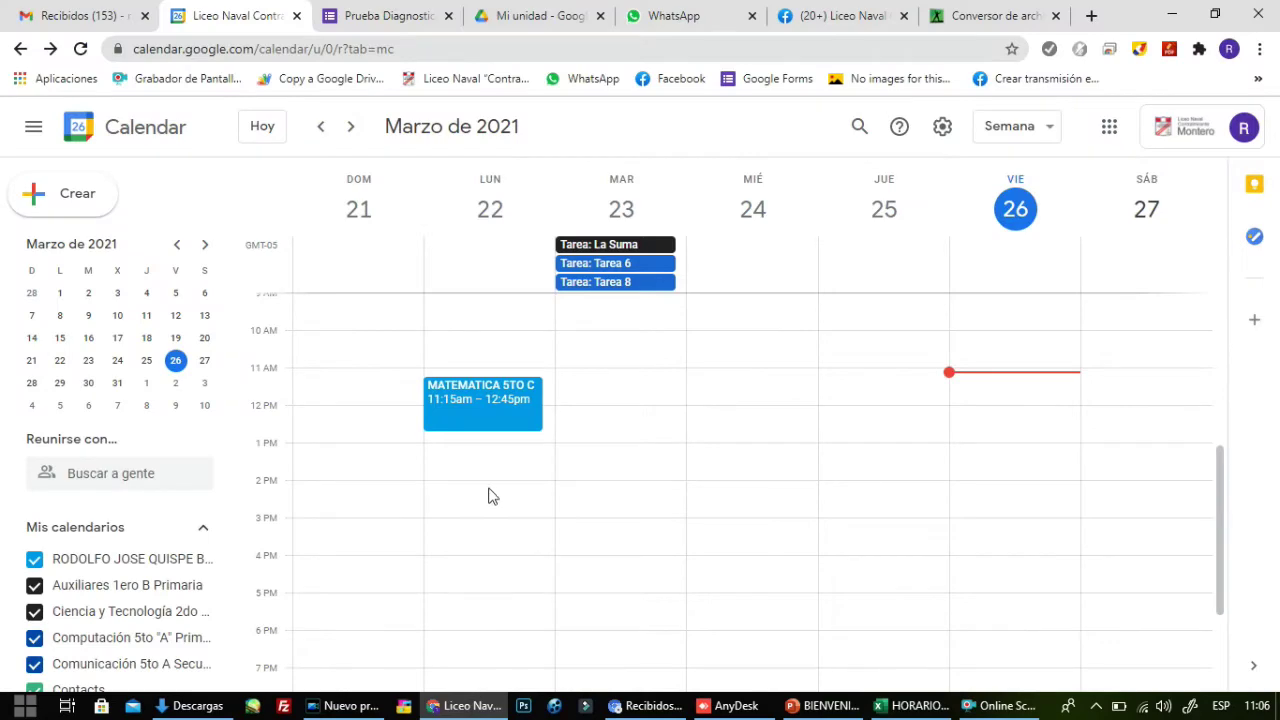
{"action": "left_click", "coordinate": [910, 706]}
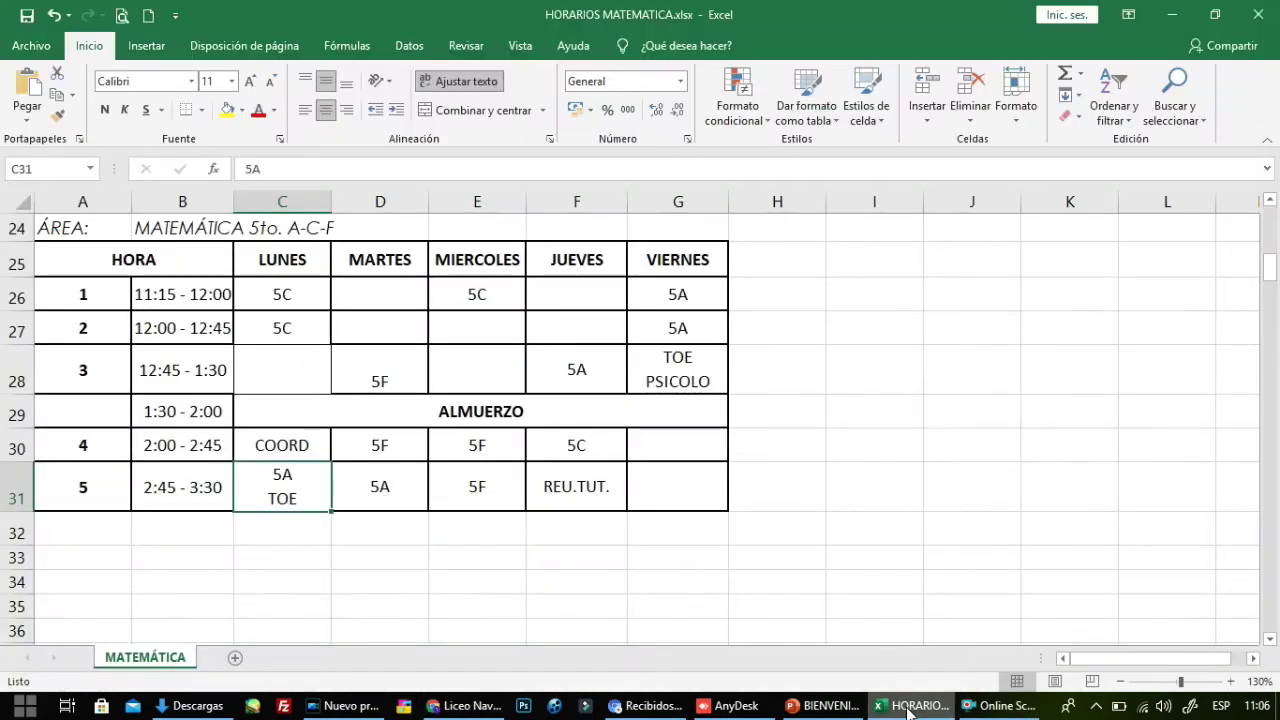
{"action": "left_click", "coordinate": [910, 706]}
Create an event on Monday 22 March at 2:00pm and title it TOE 5TO A
{"action": "scroll", "coordinate": [518, 441], "scroll_direction": "down", "scroll_amount": 2}
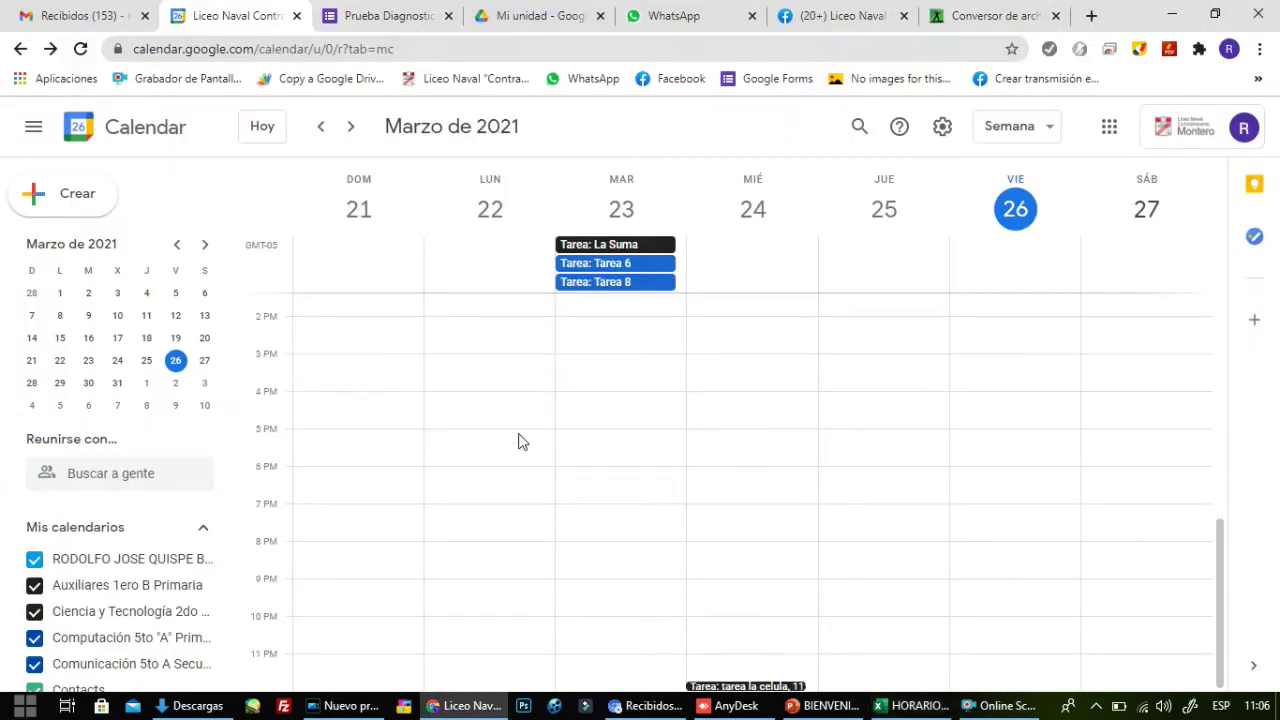
{"action": "scroll", "coordinate": [518, 441], "scroll_direction": "up", "scroll_amount": 2}
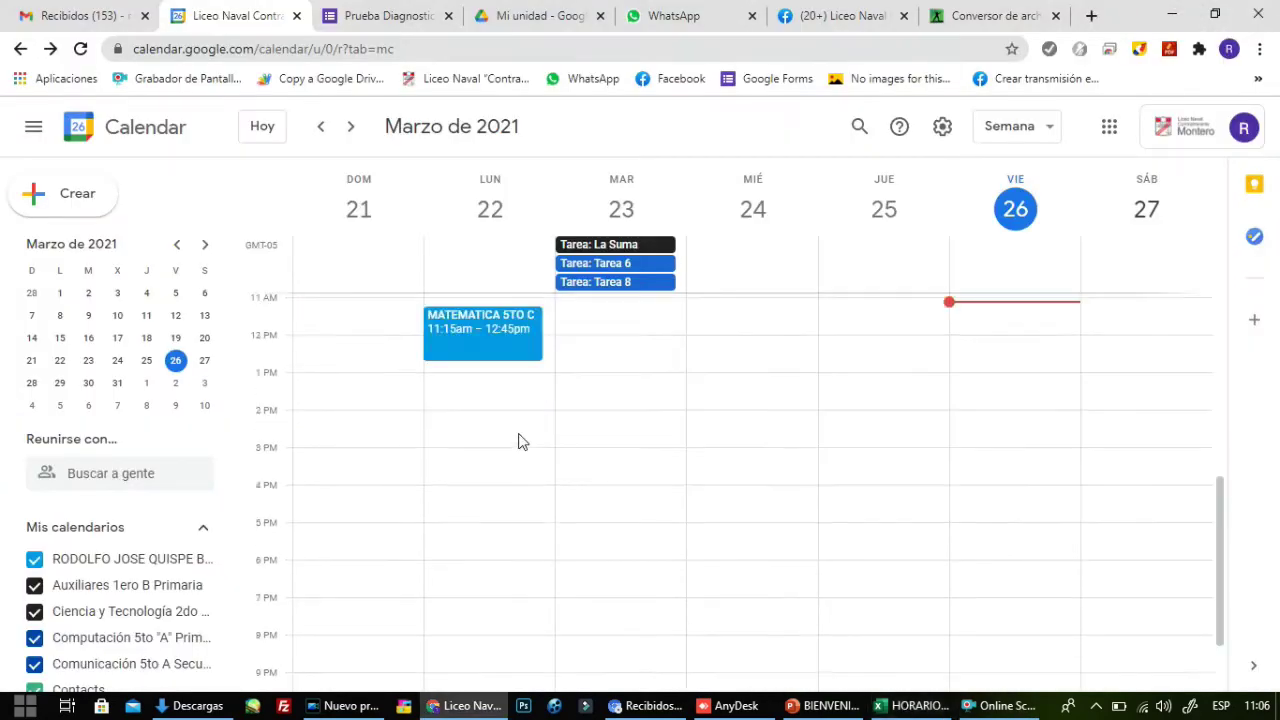
{"action": "left_click", "coordinate": [454, 420]}
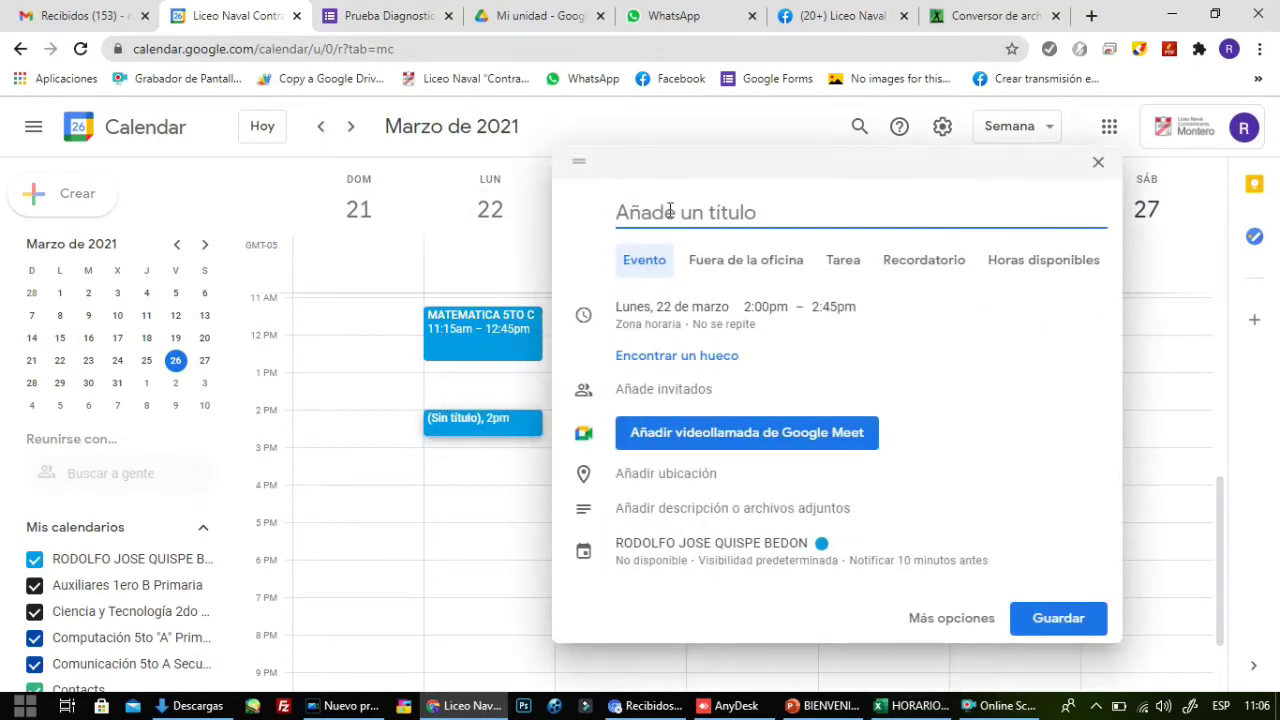
{"action": "type", "text": "toe"}
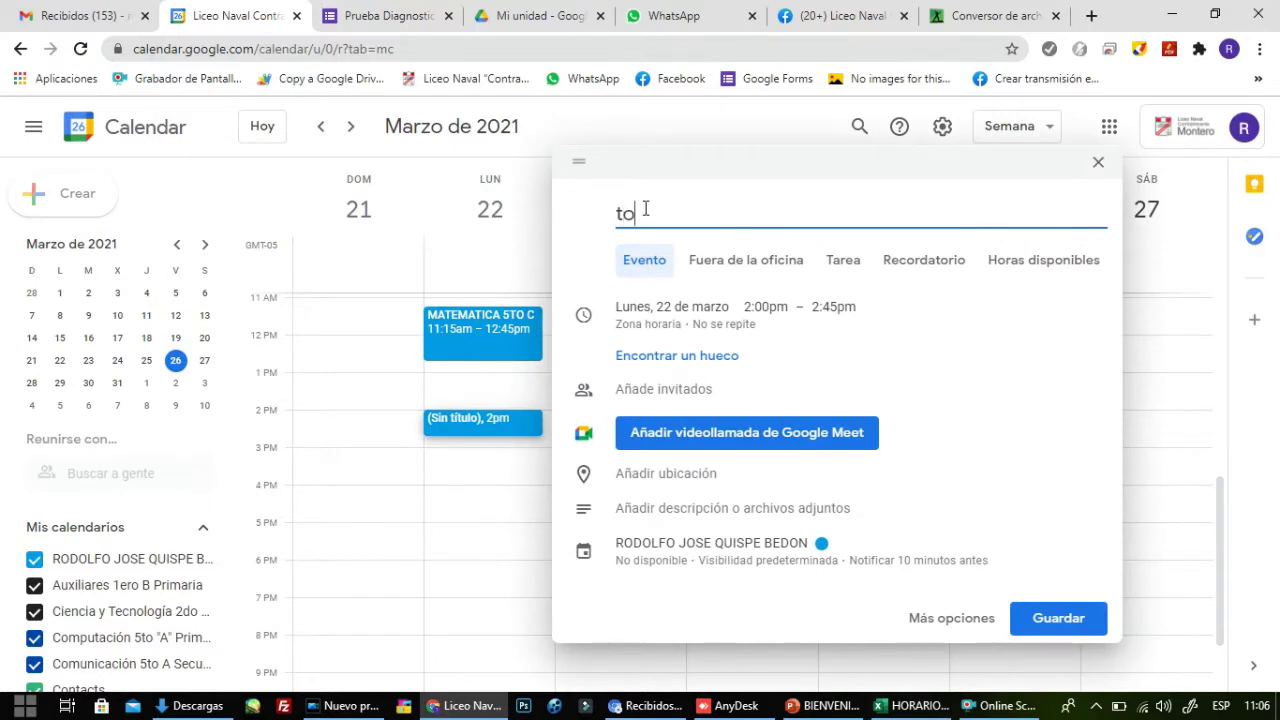
{"action": "key", "text": "BackSpace"}
{"action": "key", "text": "BackSpace"}
{"action": "key", "text": "BackSpace"}
{"action": "type", "text": "TOE"}
{"action": "type", "text": " 5t"}
{"action": "type", "text": "TO "}
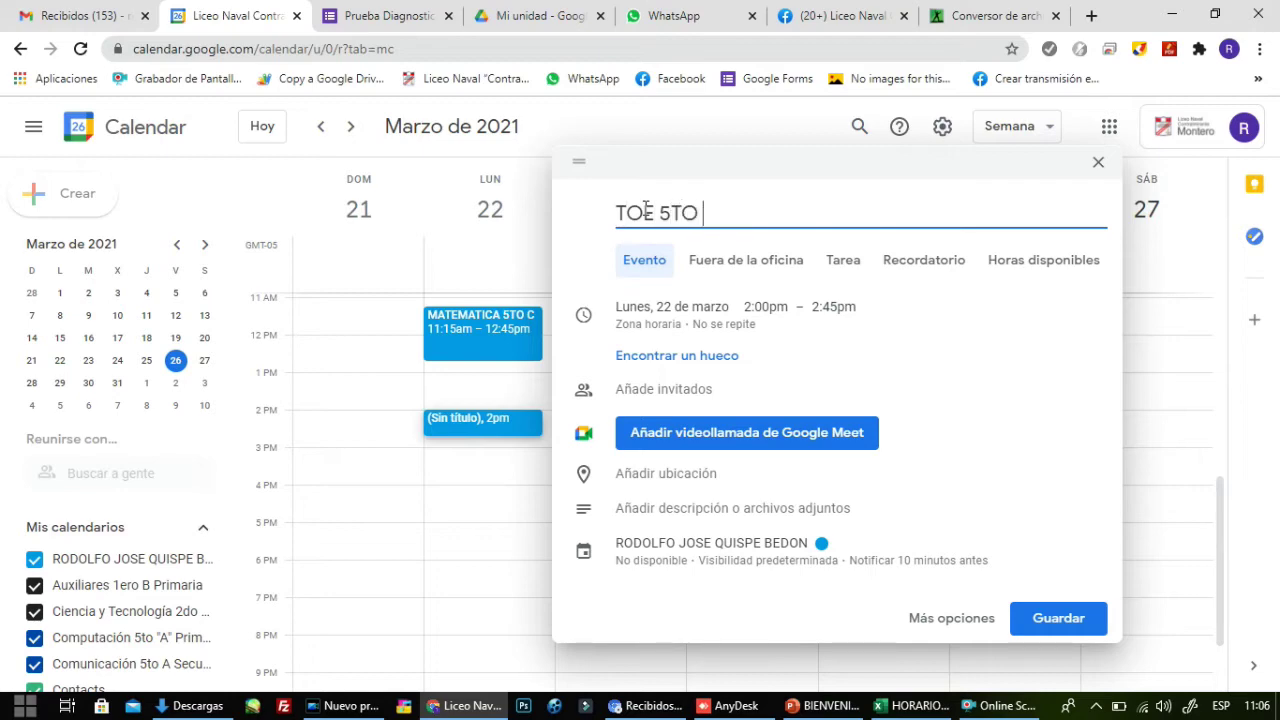
{"action": "type", "text": "A"}
Check the 5A TOE hour in the Excel timetable and set the event's start time to 2:45pm
{"action": "left_click", "coordinate": [916, 708]}
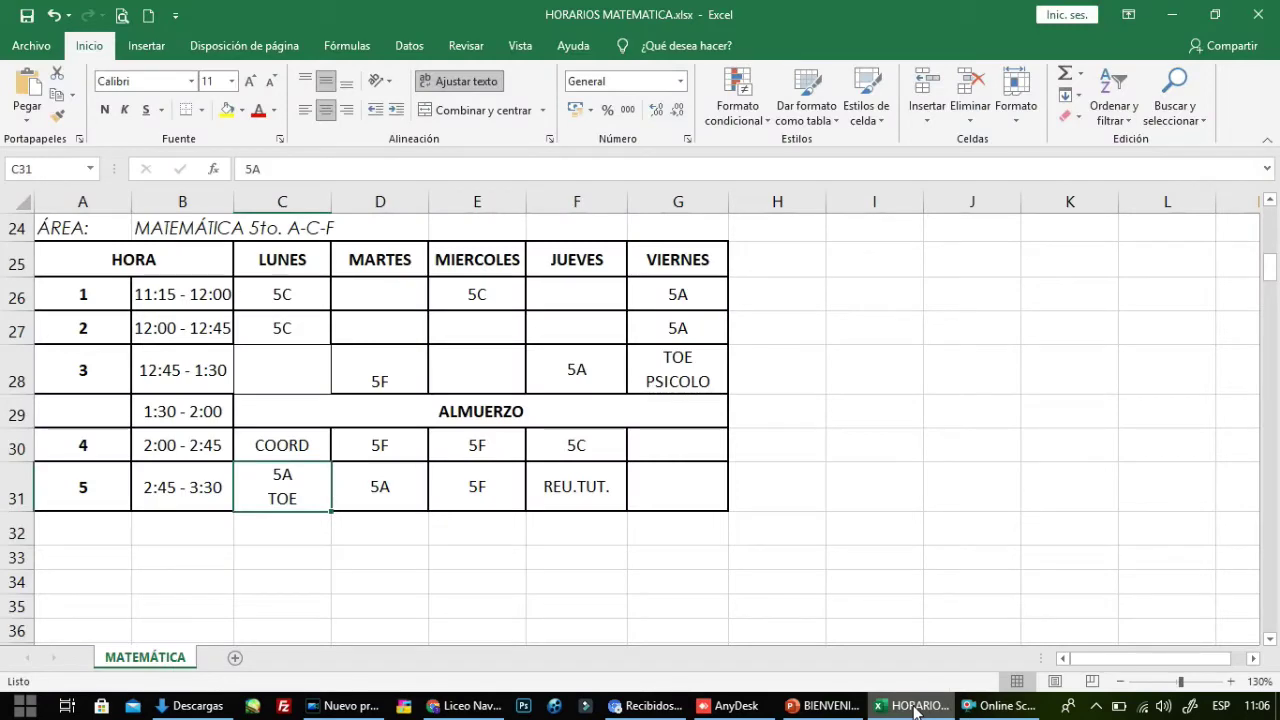
{"action": "left_click", "coordinate": [916, 708]}
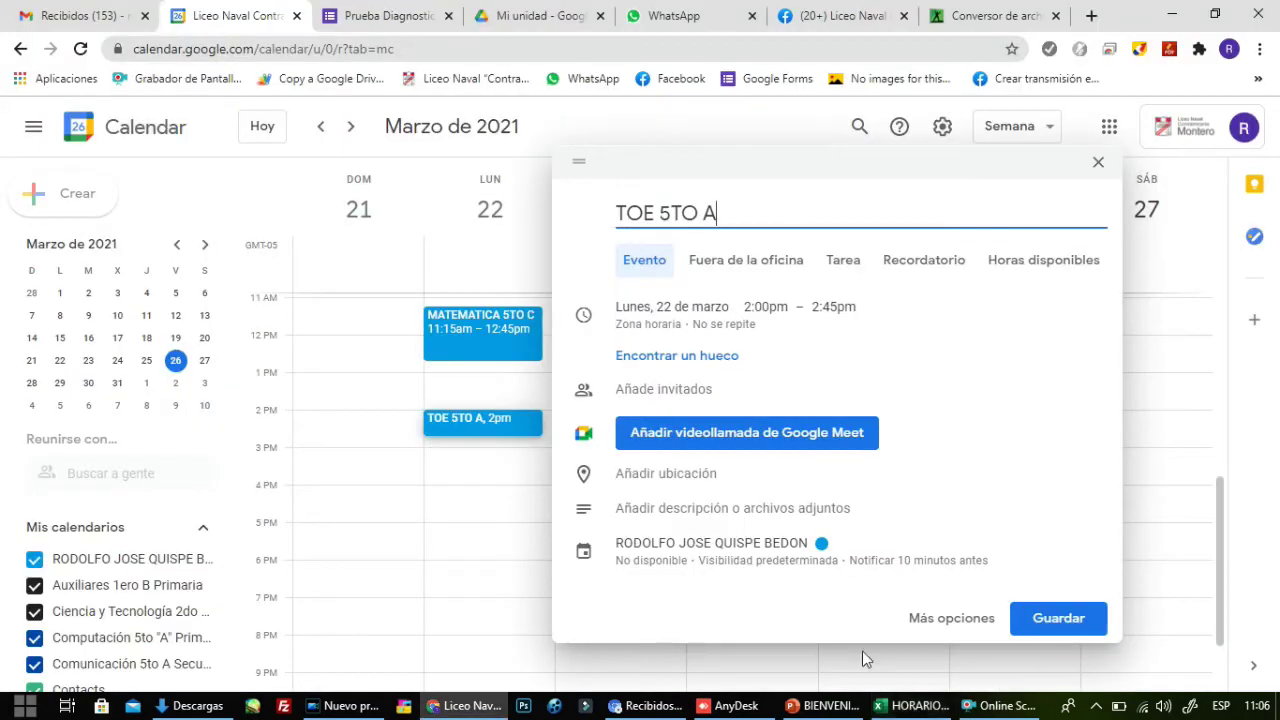
{"action": "left_click", "coordinate": [778, 308]}
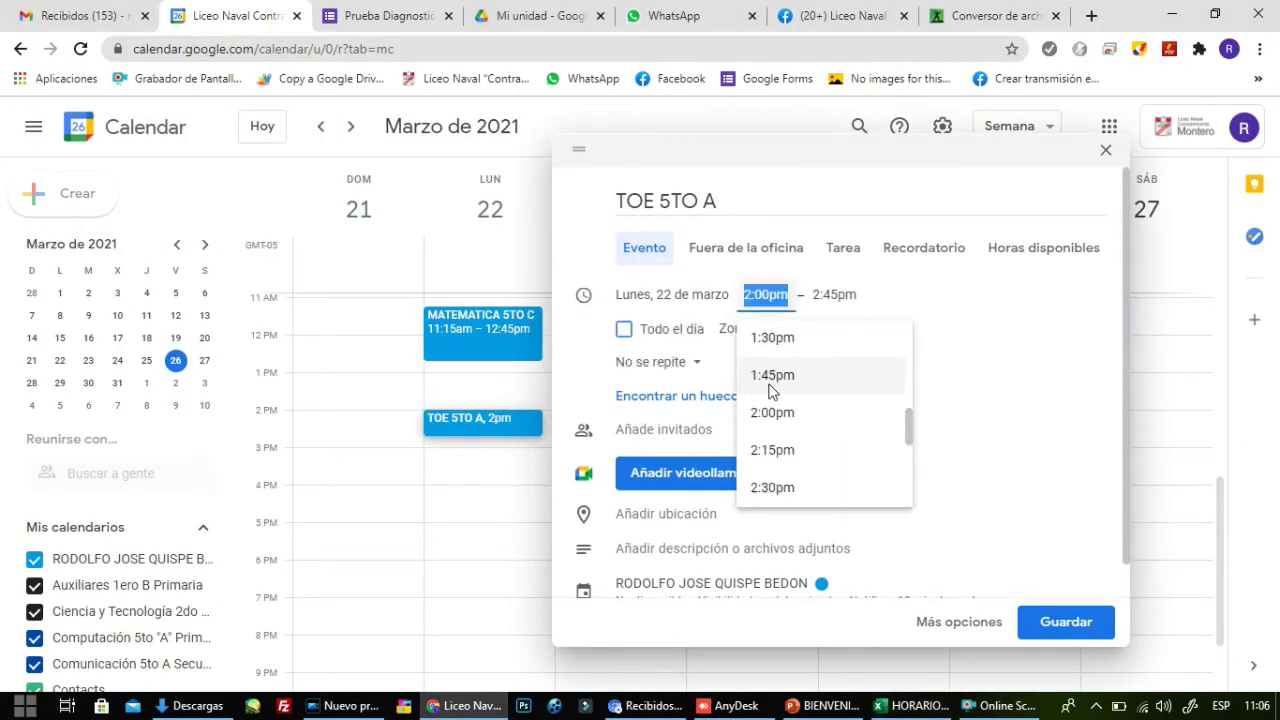
{"action": "left_click_drag", "start_coordinate": [908, 424], "coordinate": [906, 428]}
{"action": "left_click", "coordinate": [820, 415]}
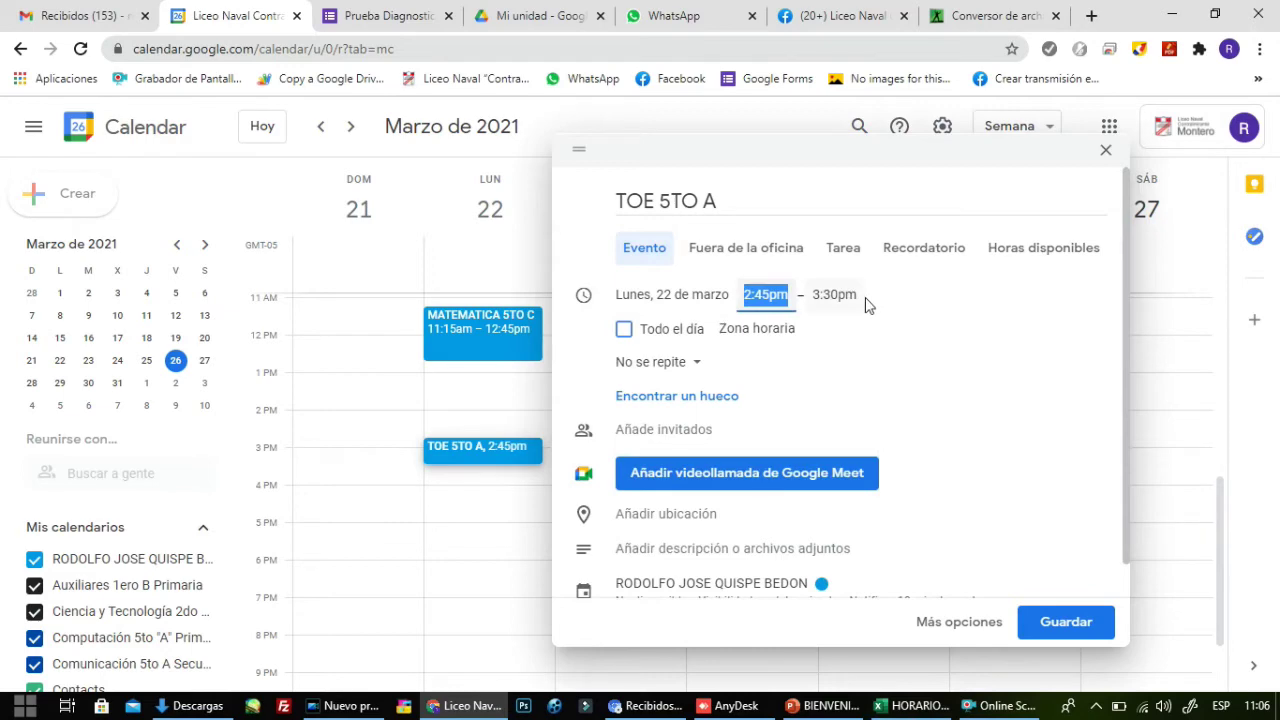
Set a custom recurrence for TOE 5TO A: every week on Monday, ending on 24 December 2021
{"action": "left_click", "coordinate": [698, 371]}
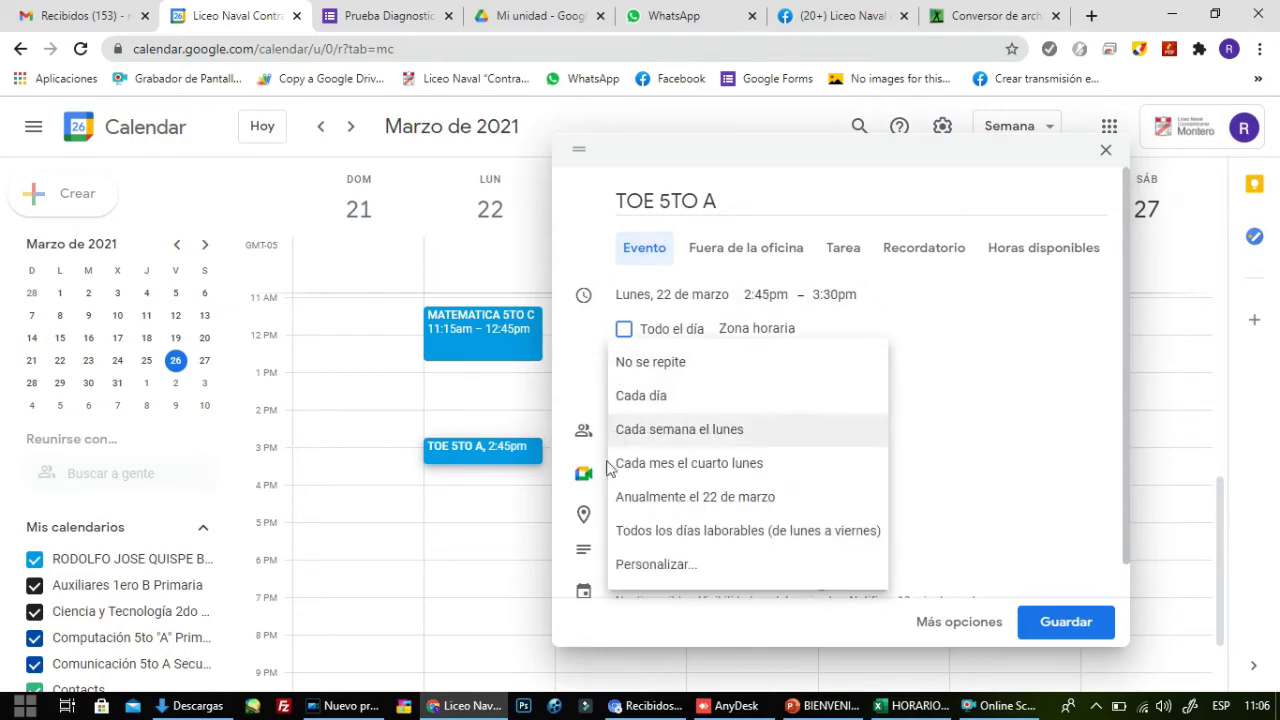
{"action": "left_click", "coordinate": [638, 562]}
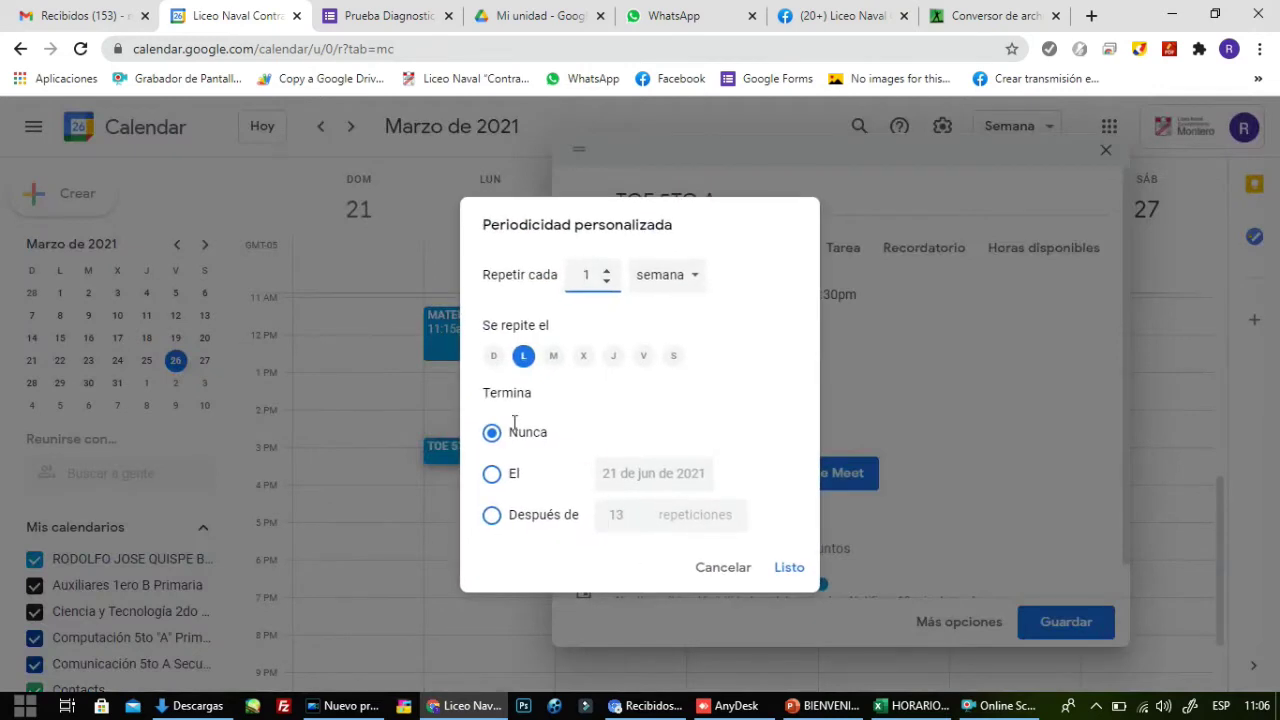
{"action": "left_click", "coordinate": [491, 476]}
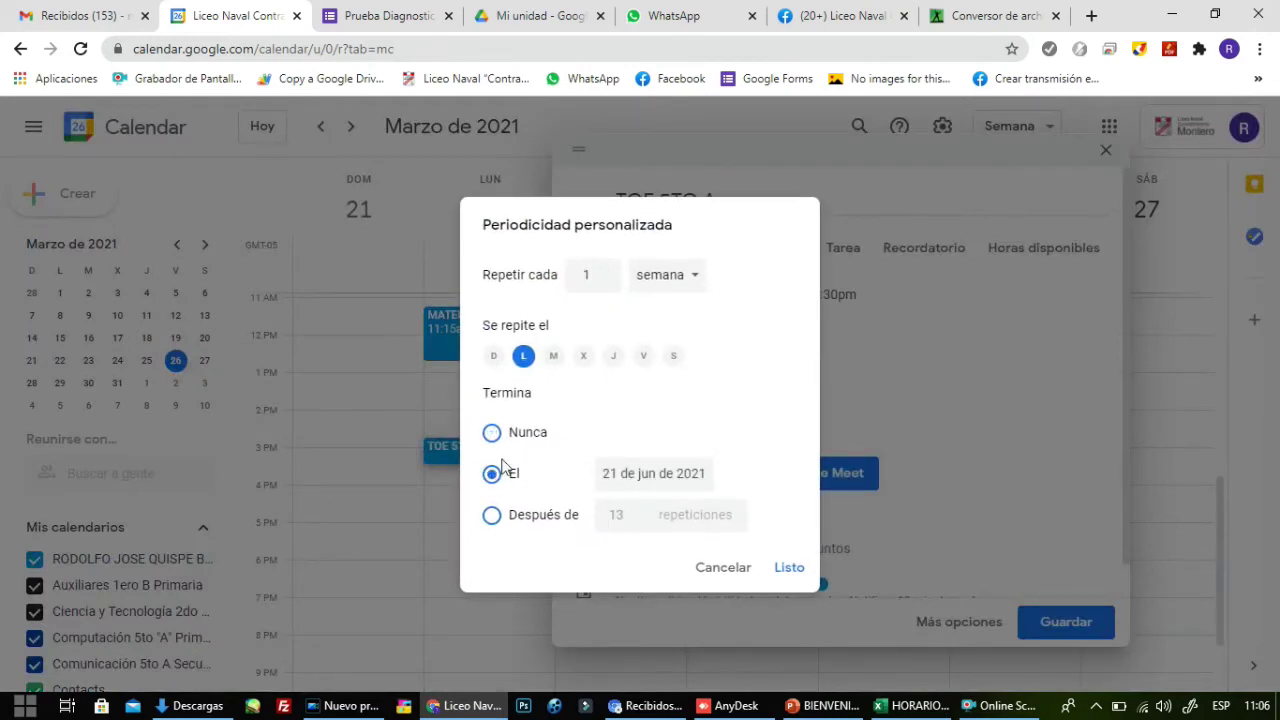
{"action": "left_click", "coordinate": [680, 476]}
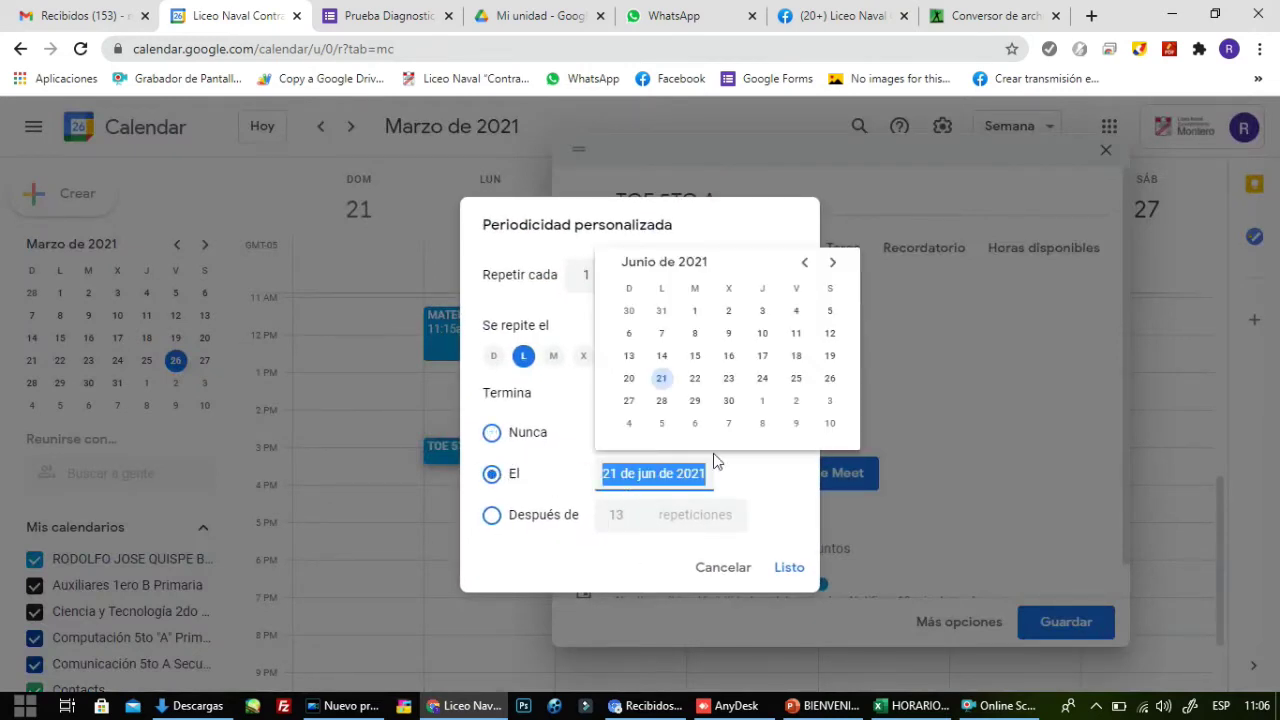
{"action": "left_click", "coordinate": [834, 263]}
{"action": "left_click", "coordinate": [834, 263]}
{"action": "left_click", "coordinate": [834, 263]}
{"action": "left_click", "coordinate": [834, 263]}
{"action": "left_click", "coordinate": [834, 263]}
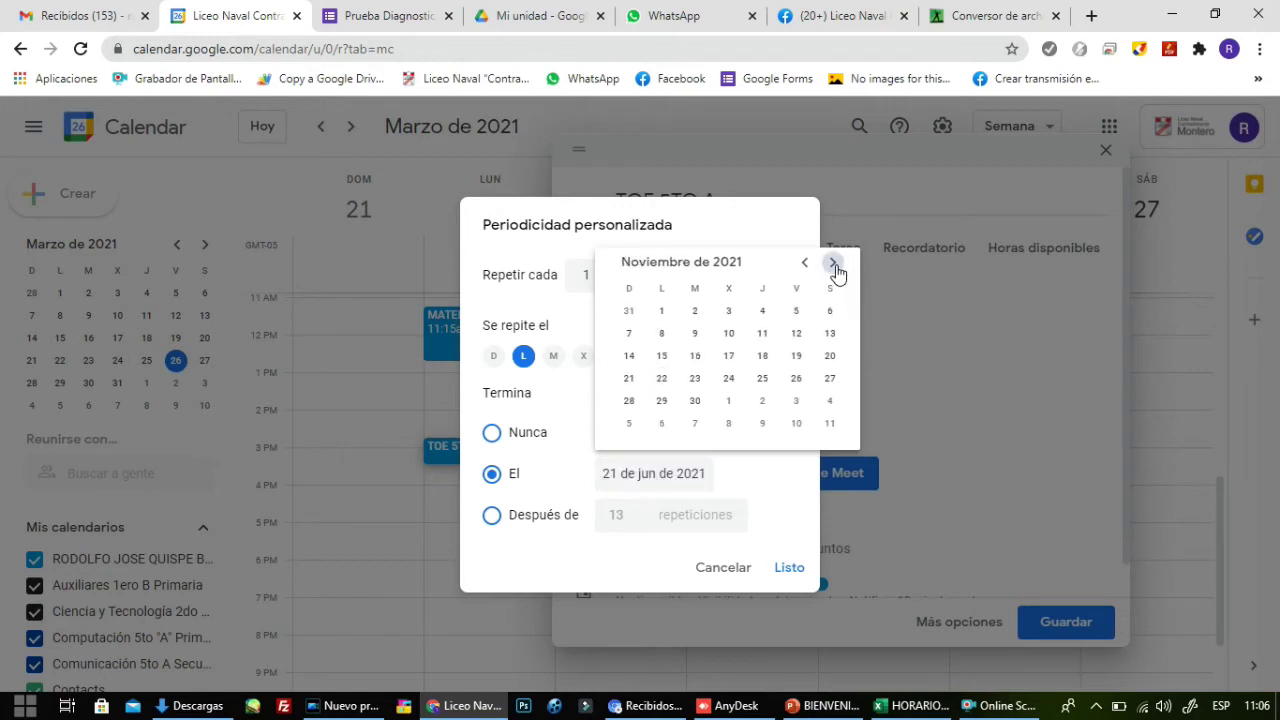
{"action": "left_click", "coordinate": [834, 263]}
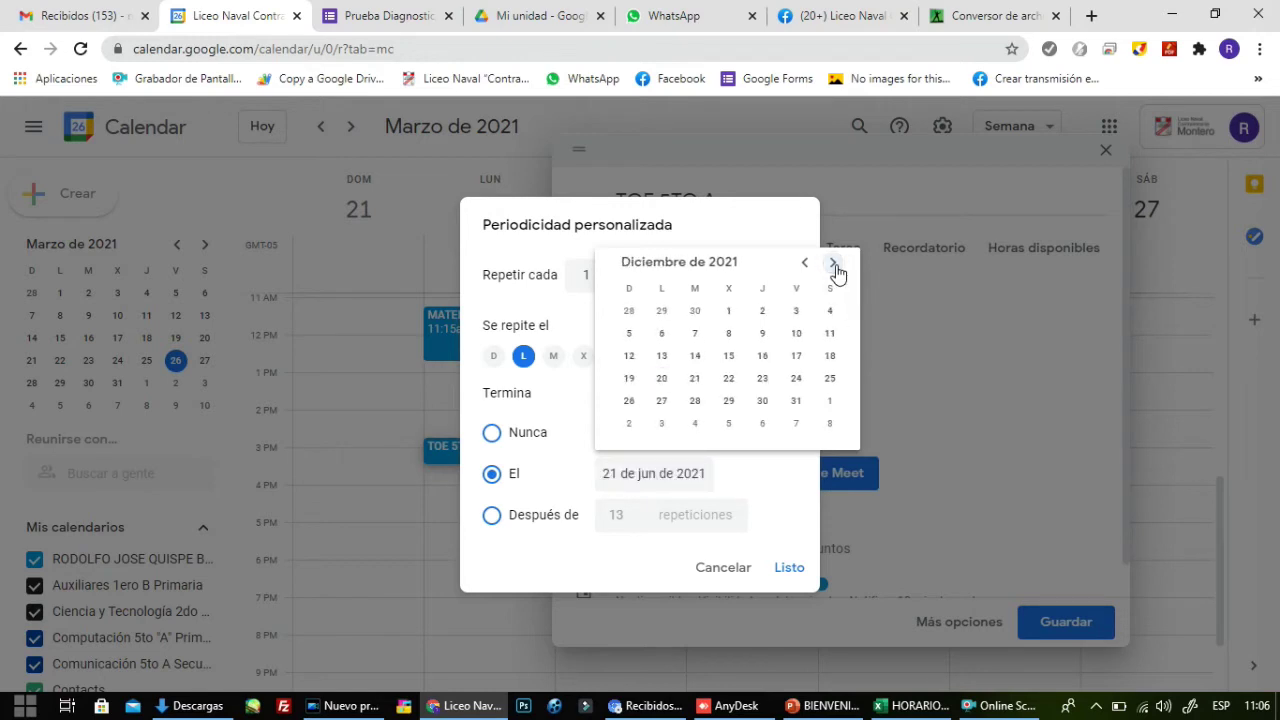
{"action": "left_click", "coordinate": [796, 379]}
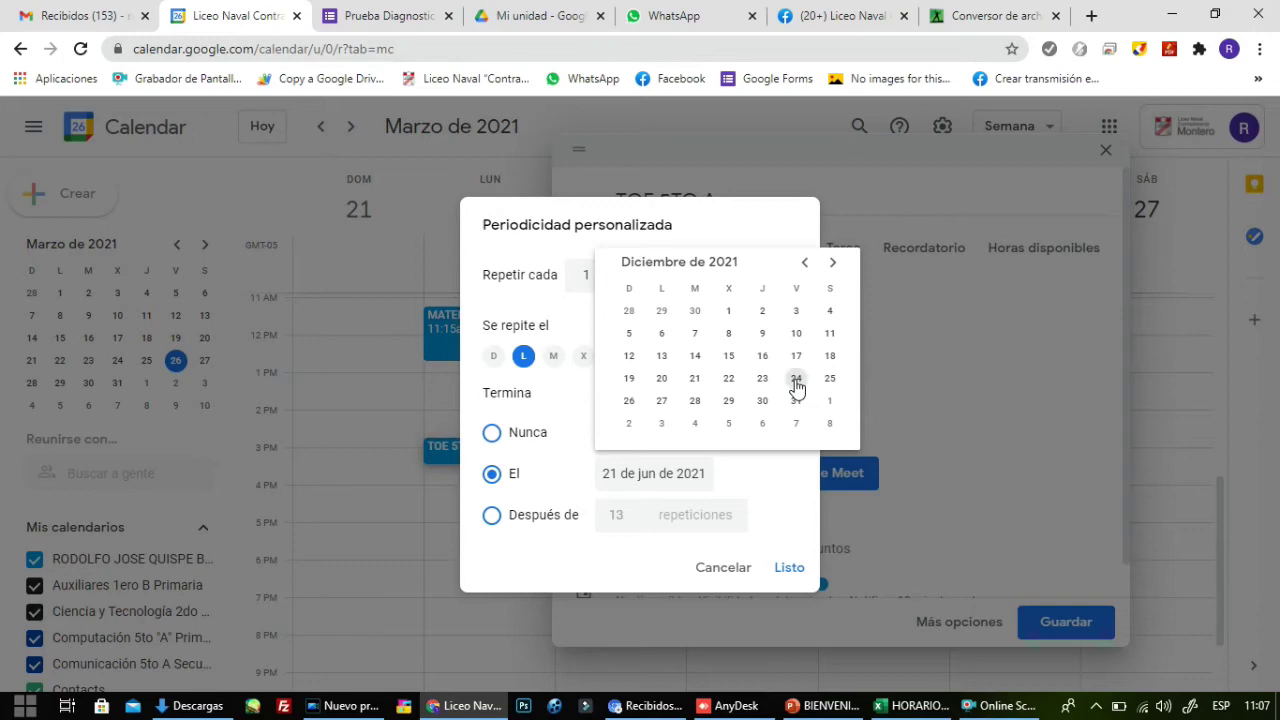
{"action": "left_click", "coordinate": [789, 568]}
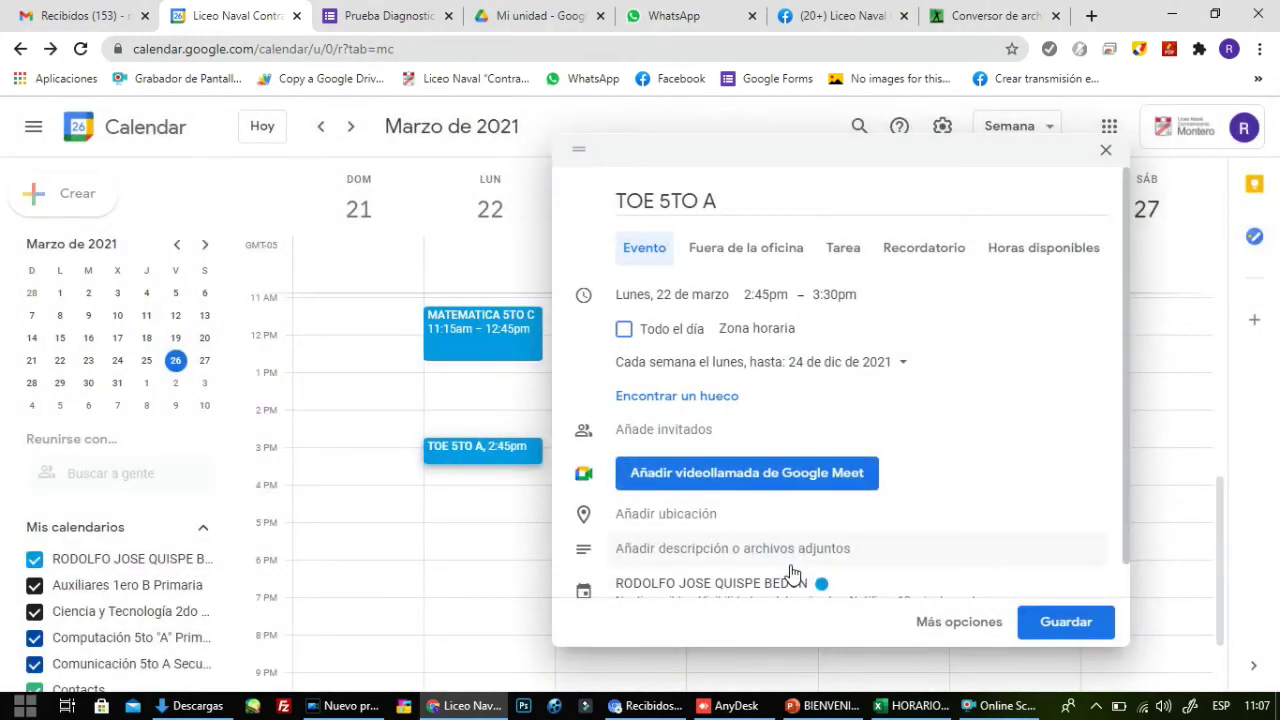
Search the guest suggestions of the TOE 5TO A event for "secunda"
{"action": "left_click", "coordinate": [640, 428]}
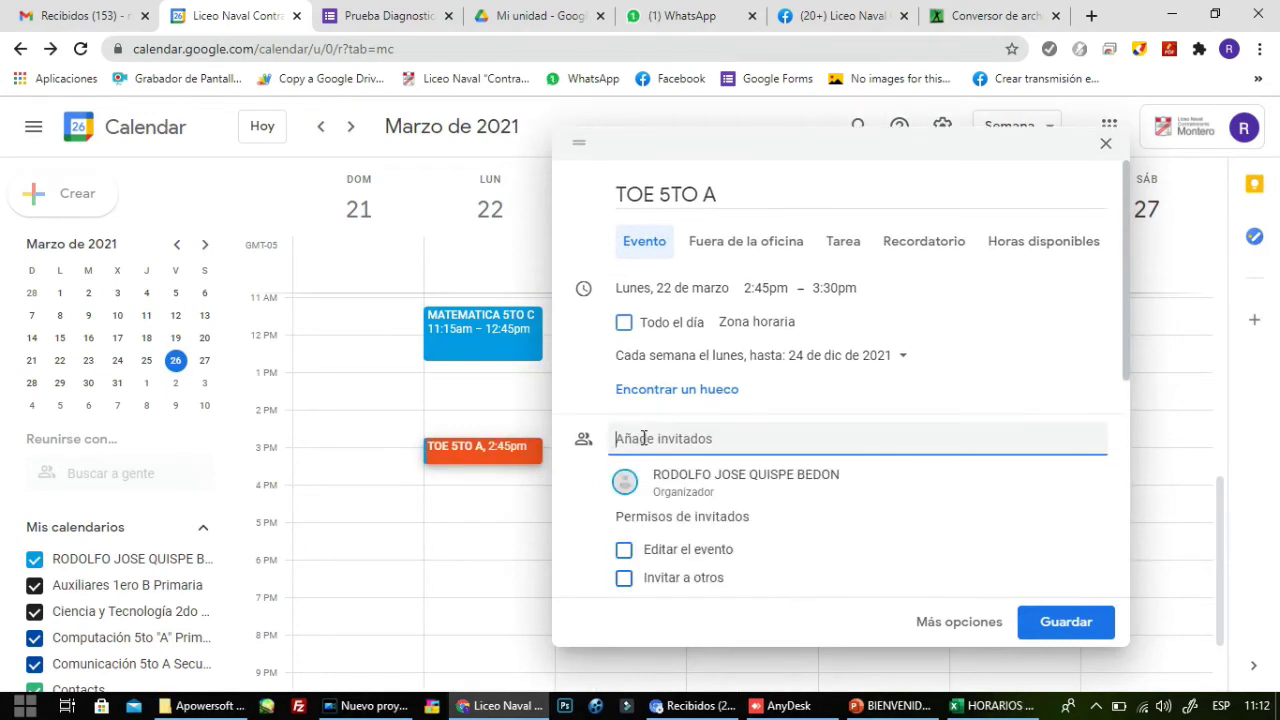
{"action": "type", "text": "se"}
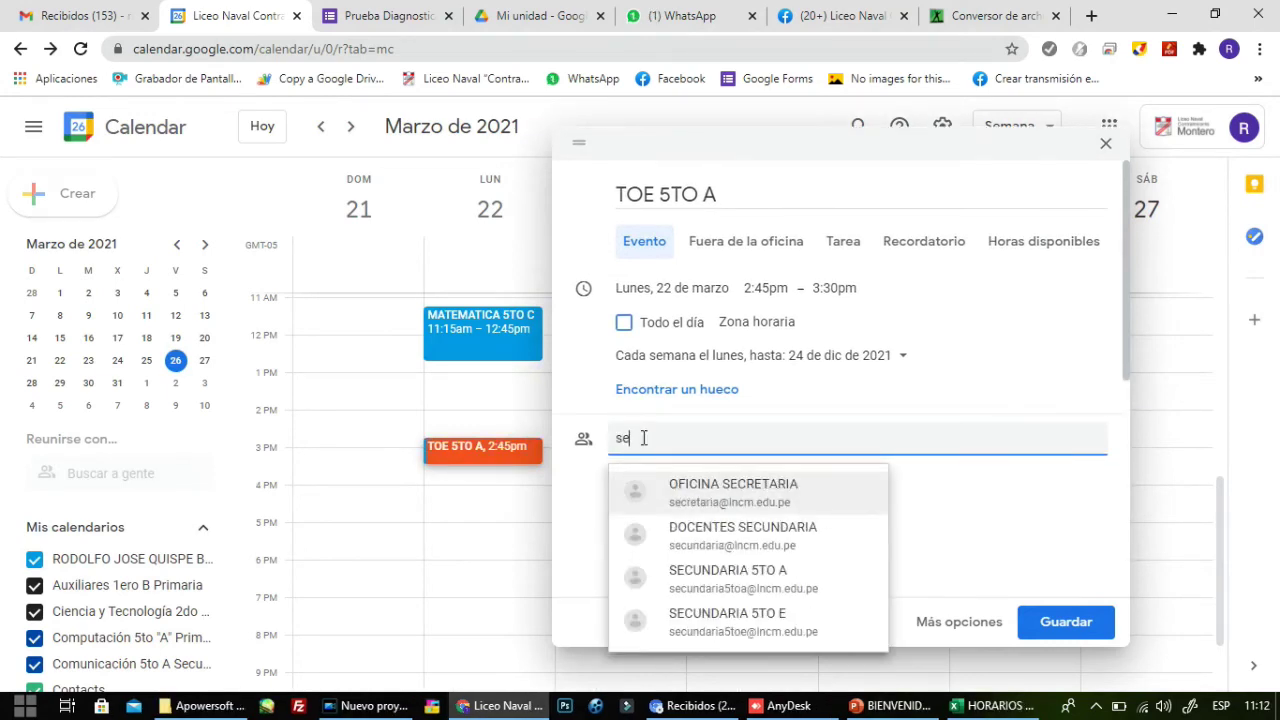
{"action": "type", "text": "cunda"}
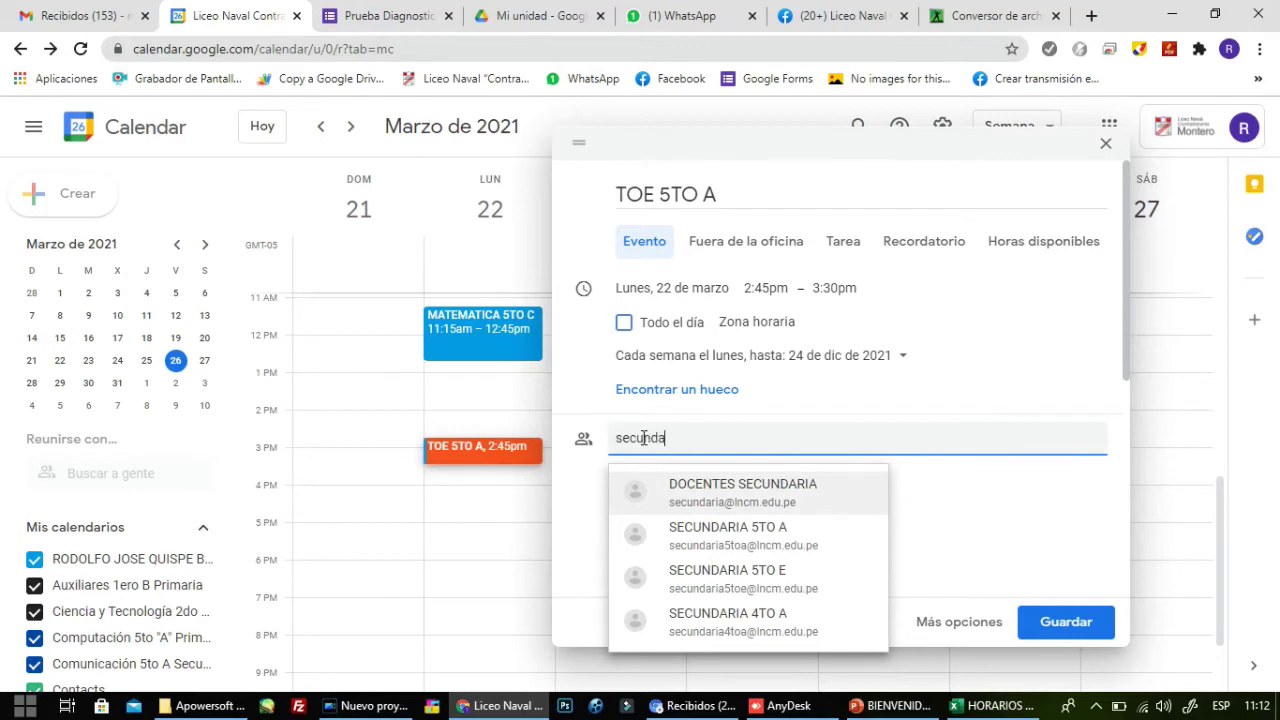